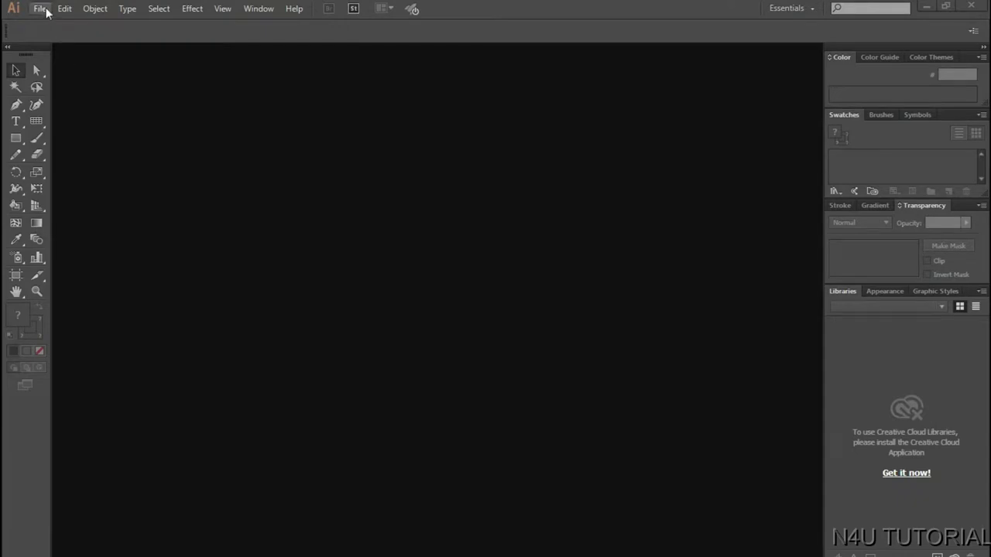
- Open the File menu from the menu bar
left_click(40, 9)
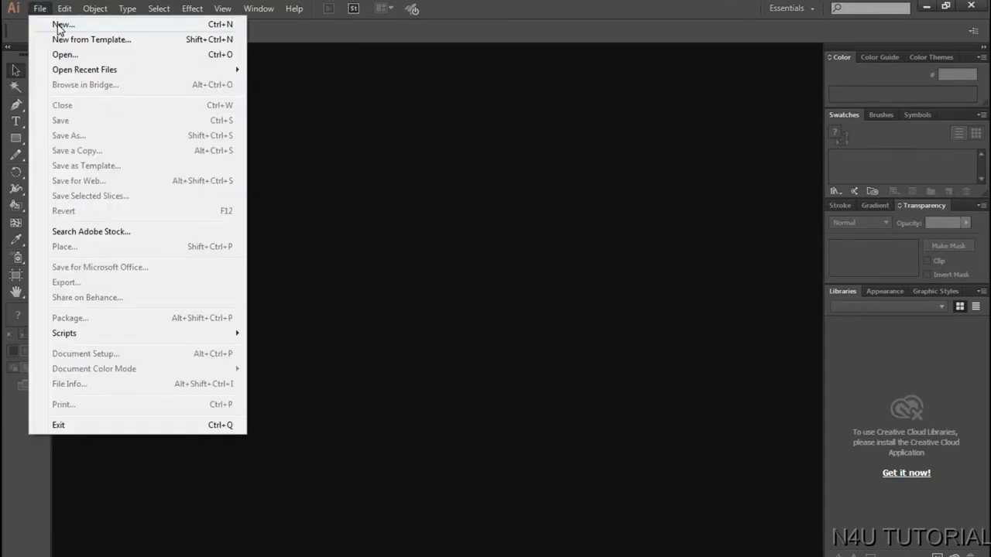
- Create a new Letter-size, landscape, CMYK document at 792 × 612 px
left_click(61, 24)
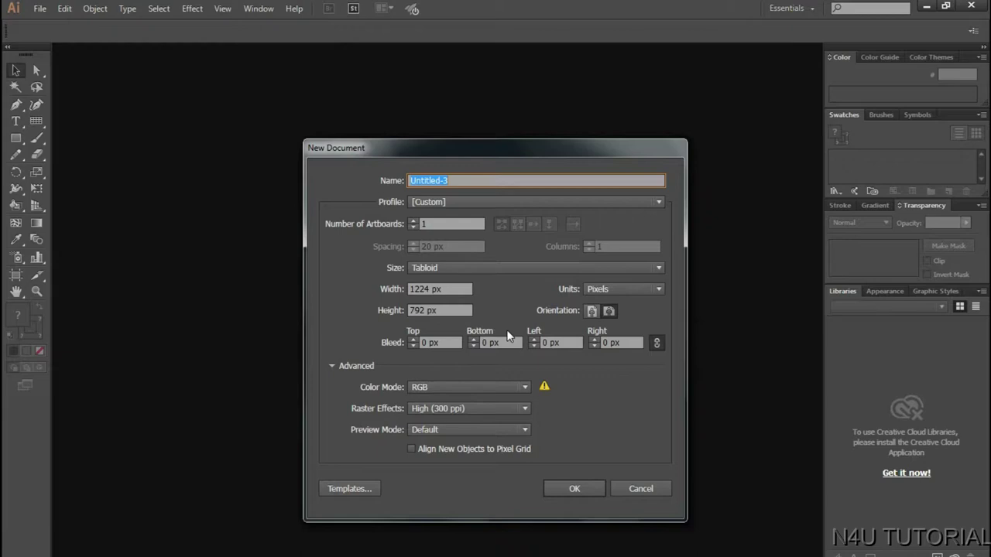
left_click(516, 268)
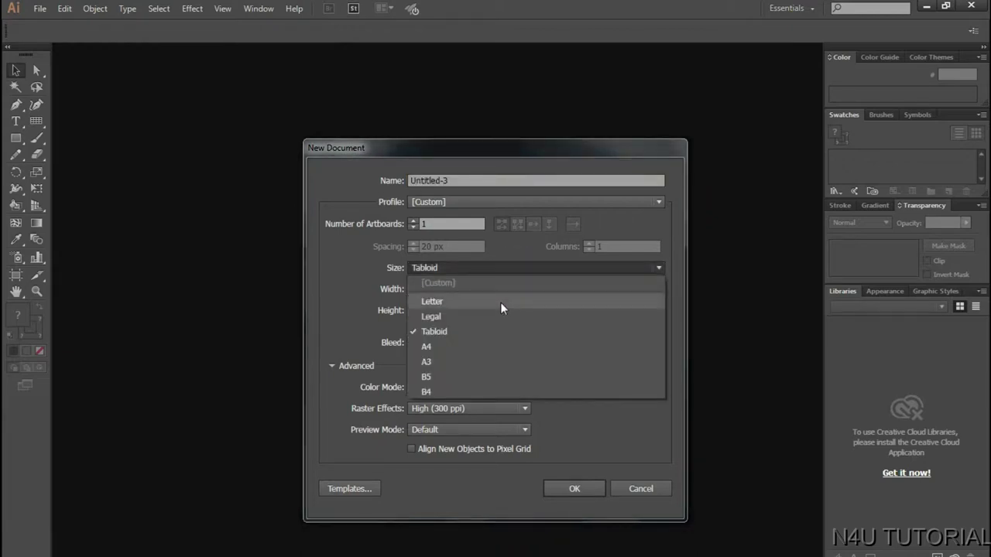
left_click(500, 300)
left_click(609, 312)
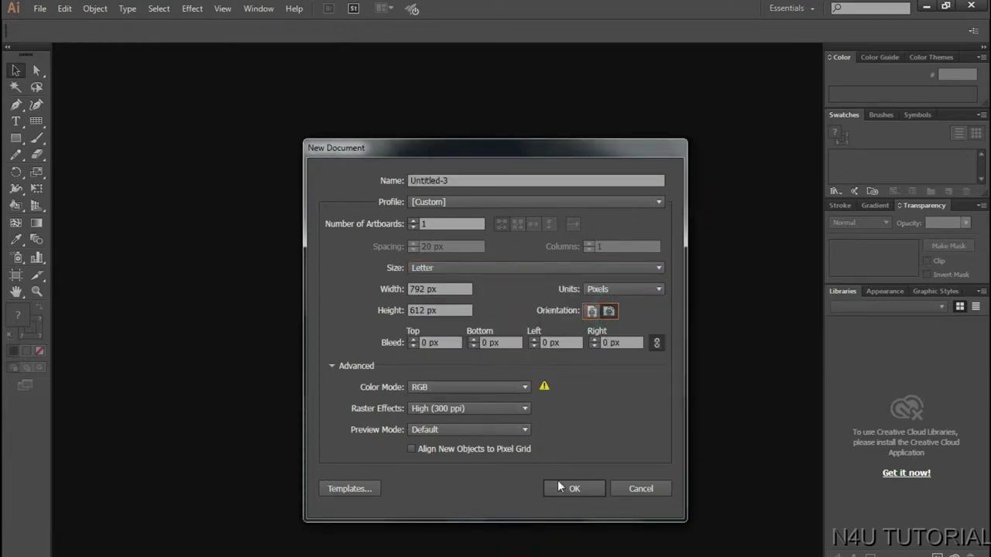
left_click(517, 388)
left_click(567, 486)
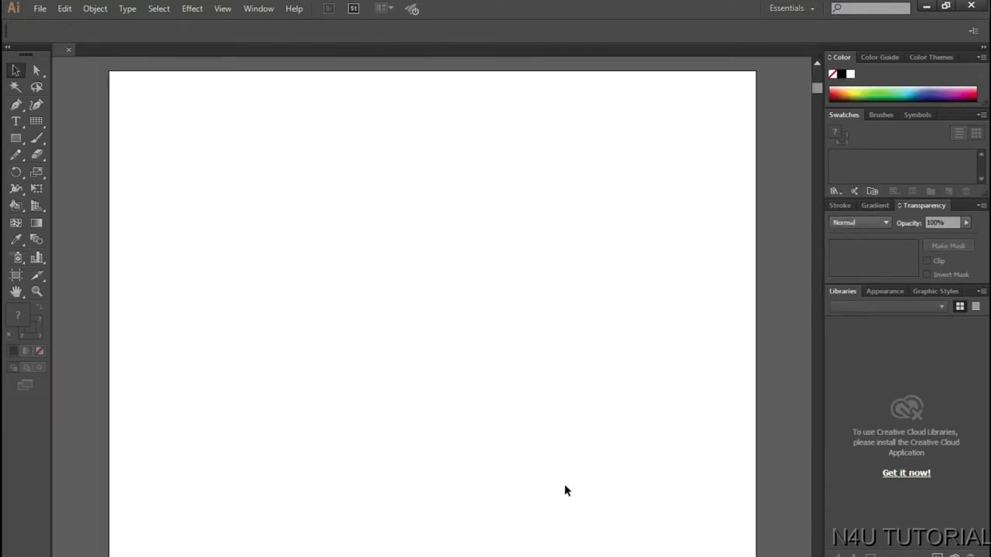
- Draw a 4-point star on the artboard with its fill set to None
left_click(40, 352)
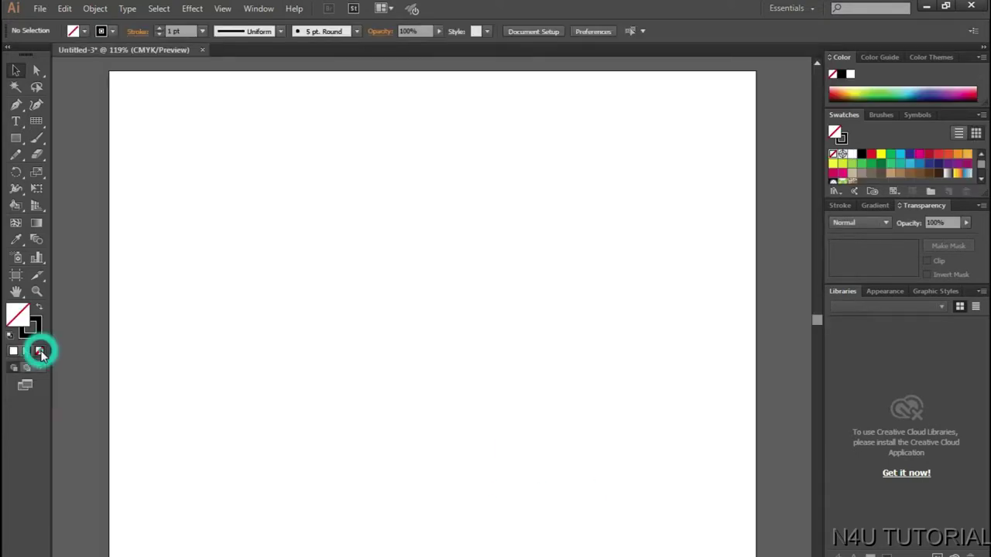
left_click(15, 140)
left_click(73, 205)
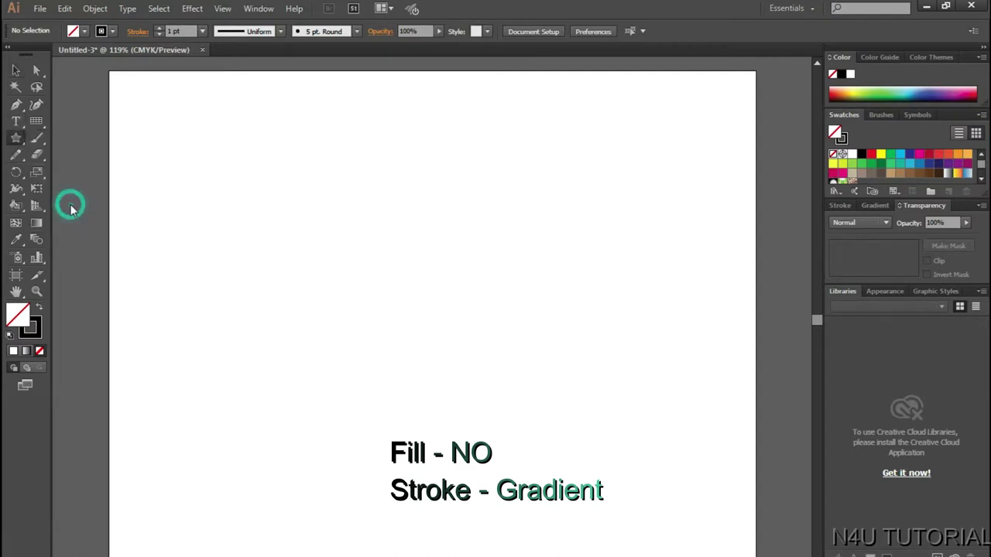
left_click(353, 238)
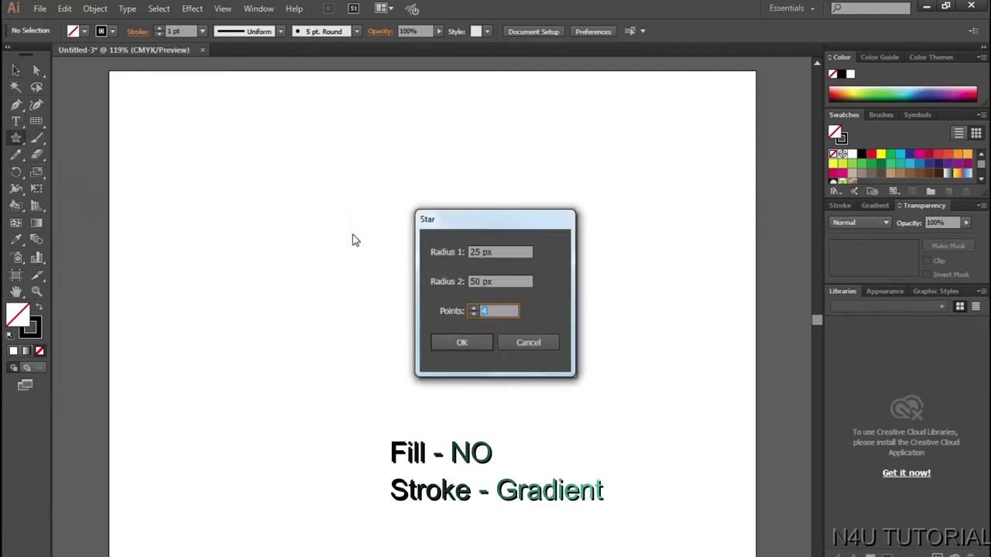
left_click(484, 341)
- Scale the star up from its centre to a much larger size and reselect it
key("v")
left_click_drag(381, 264, 512, 386)
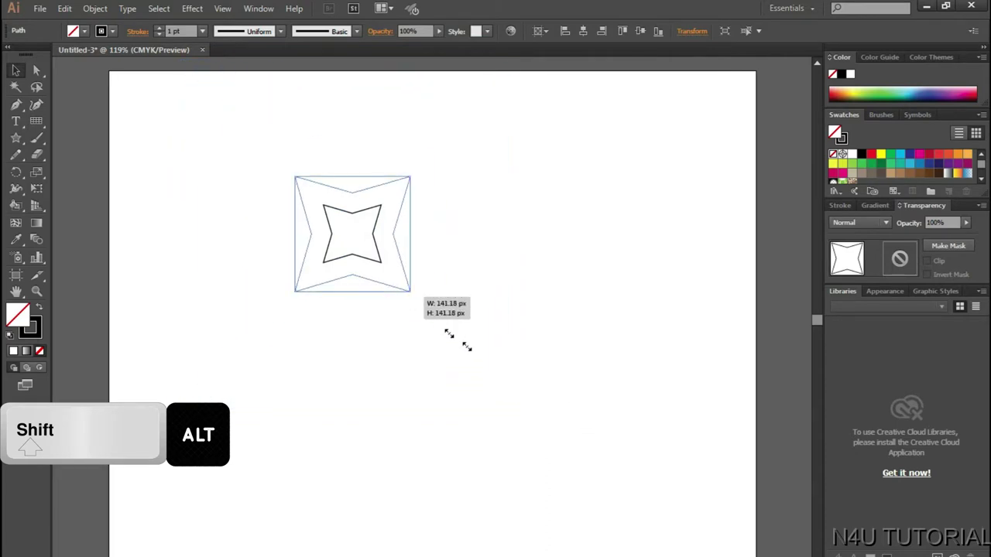
left_click_drag(458, 346, 488, 369)
mouse_move(360, 237)
left_mouse_down()
mouse_move(426, 307)
mouse_move(445, 266)
left_mouse_up()
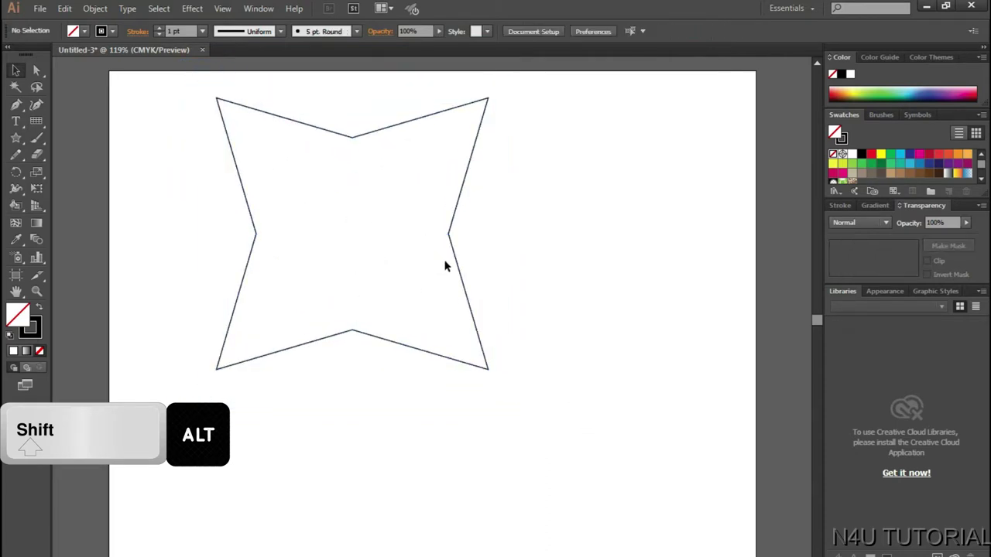
left_click_drag(343, 103, 420, 159)
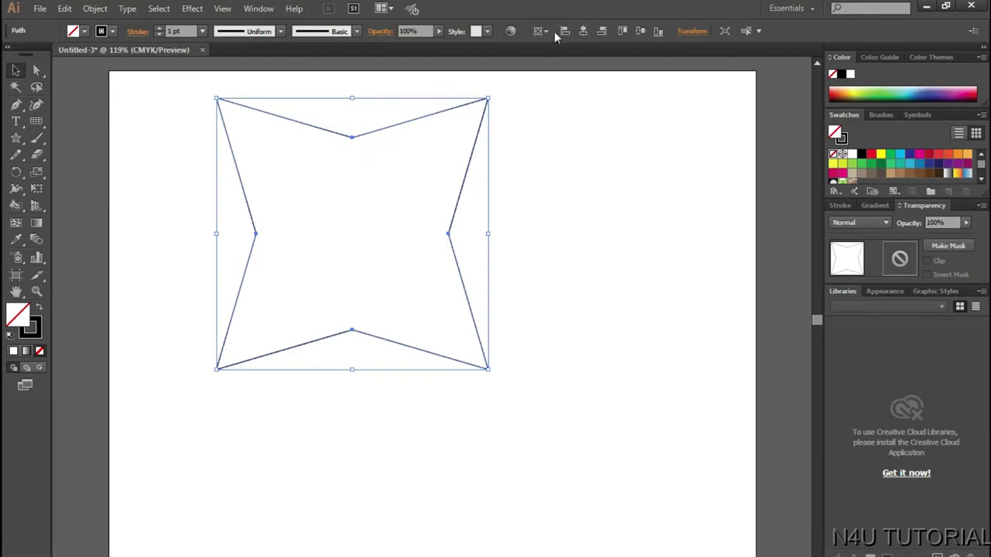
- Centre the star horizontally and vertically on the artboard
left_click(546, 31)
left_click(584, 31)
left_click(640, 31)
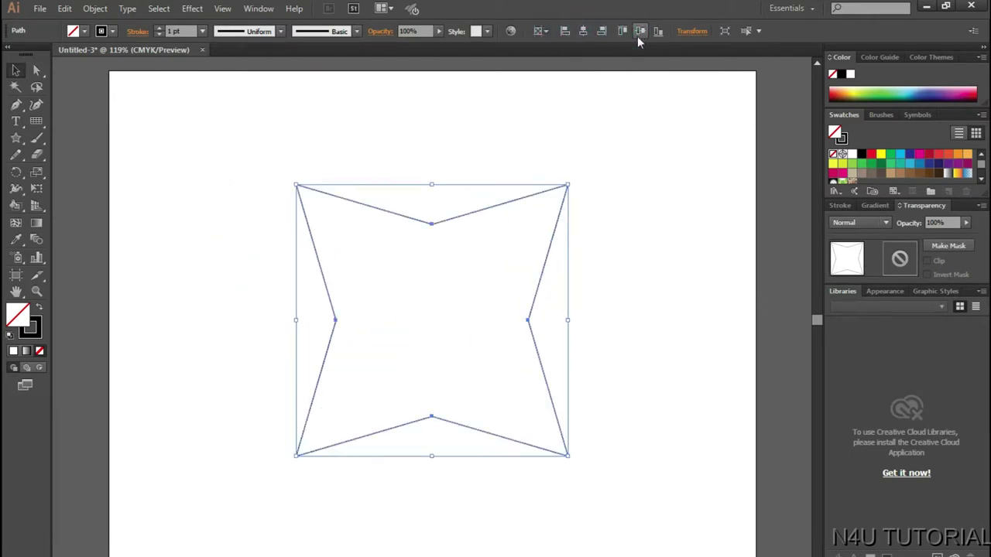
left_click(631, 214)
left_click(556, 225)
- Give the star's stroke a linear gradient from a light blue swatch to a pink swatch
left_click(34, 332)
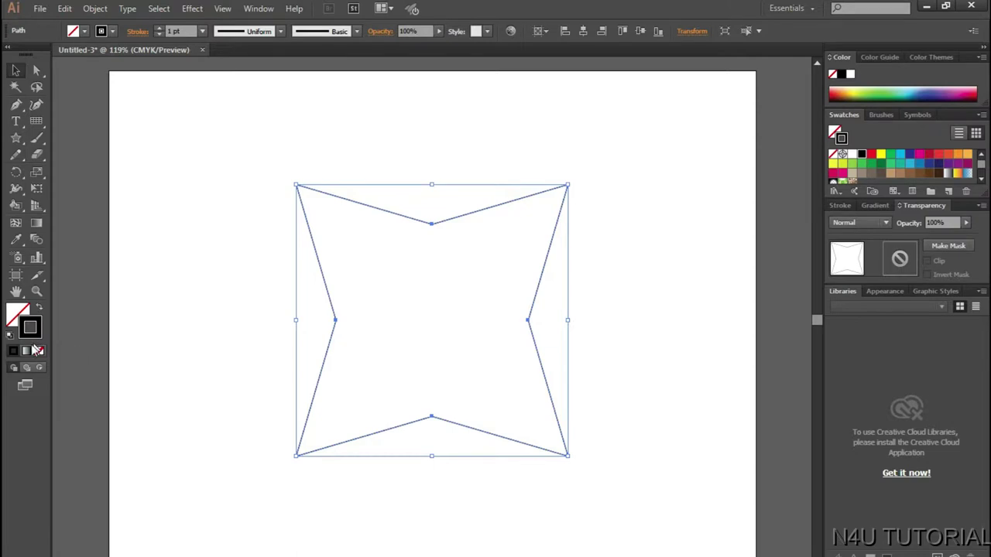
left_click(37, 222)
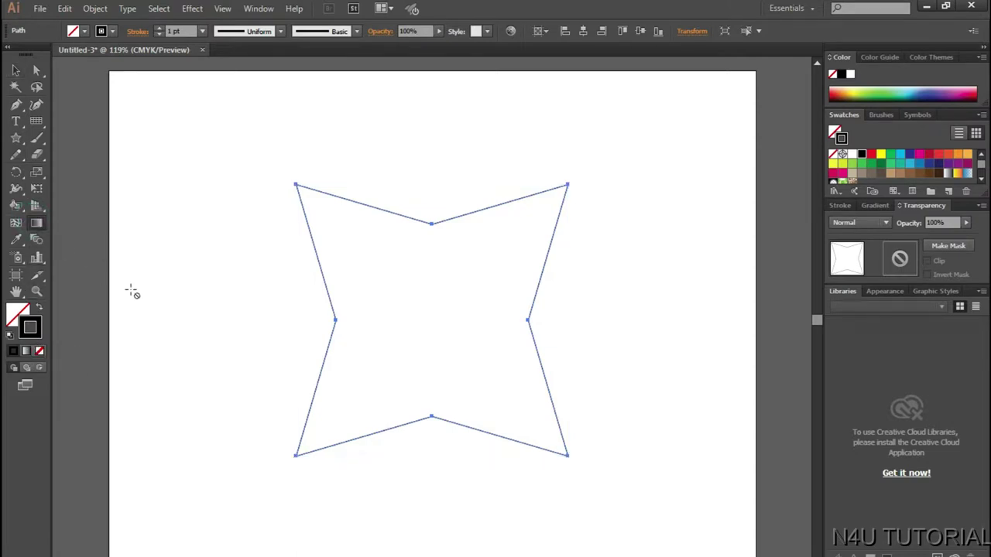
left_click(873, 205)
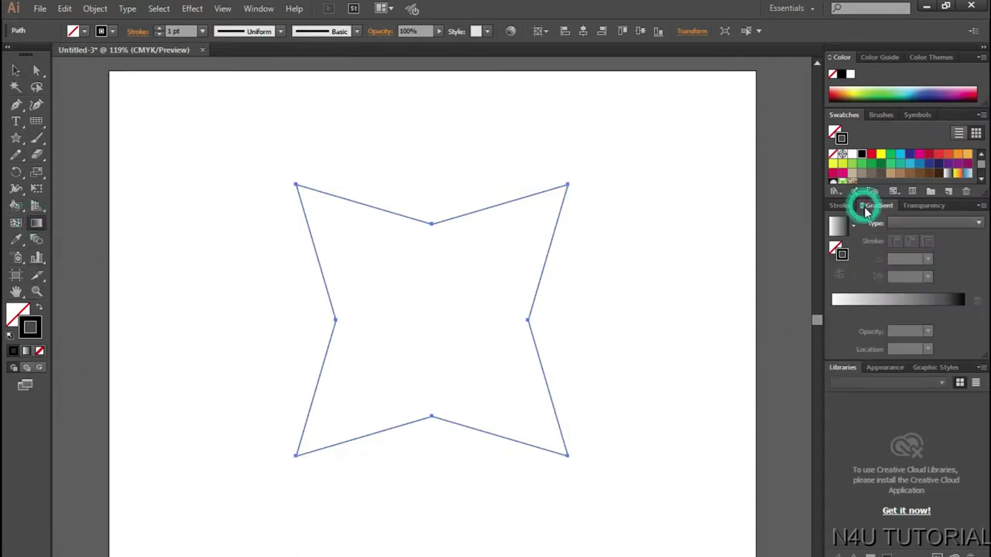
left_click(840, 225)
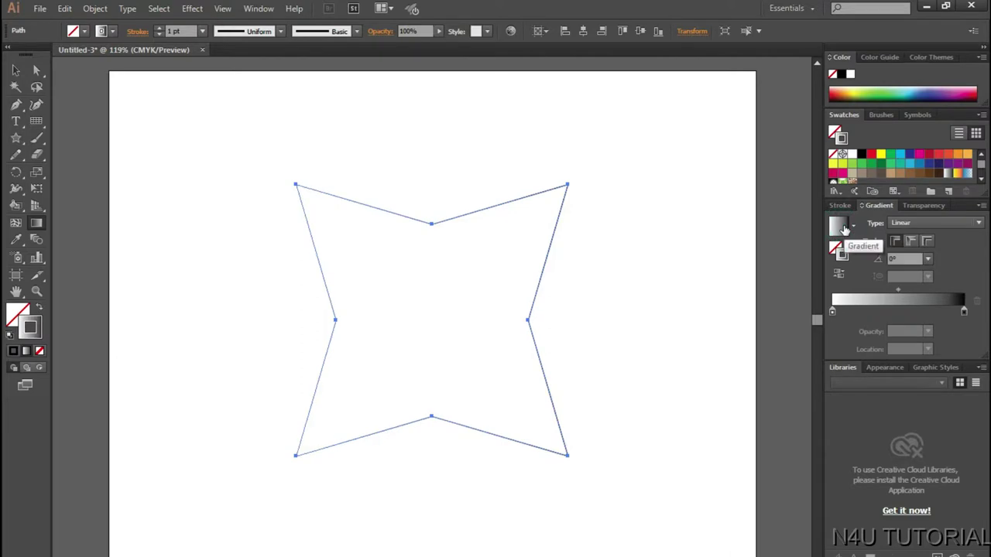
double_click(833, 313)
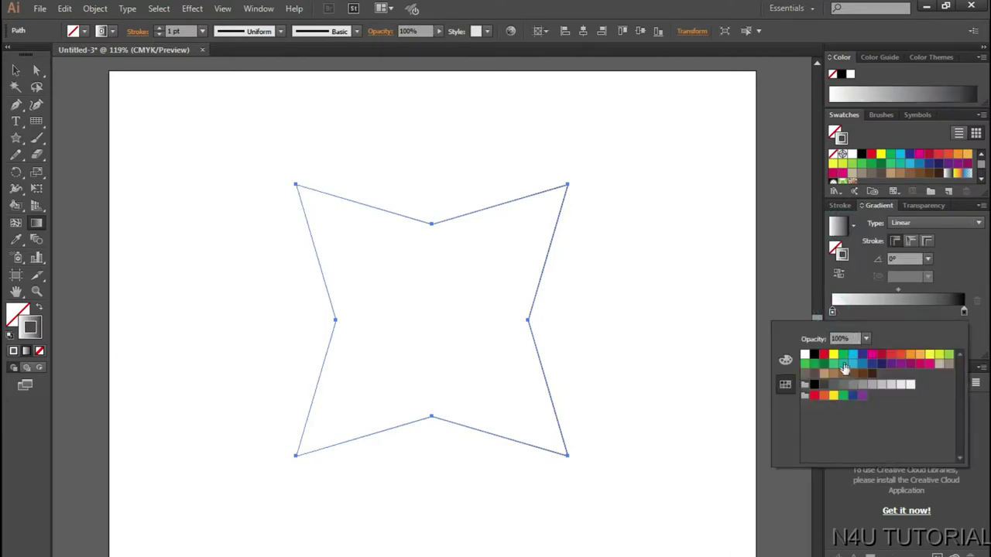
left_click(853, 364)
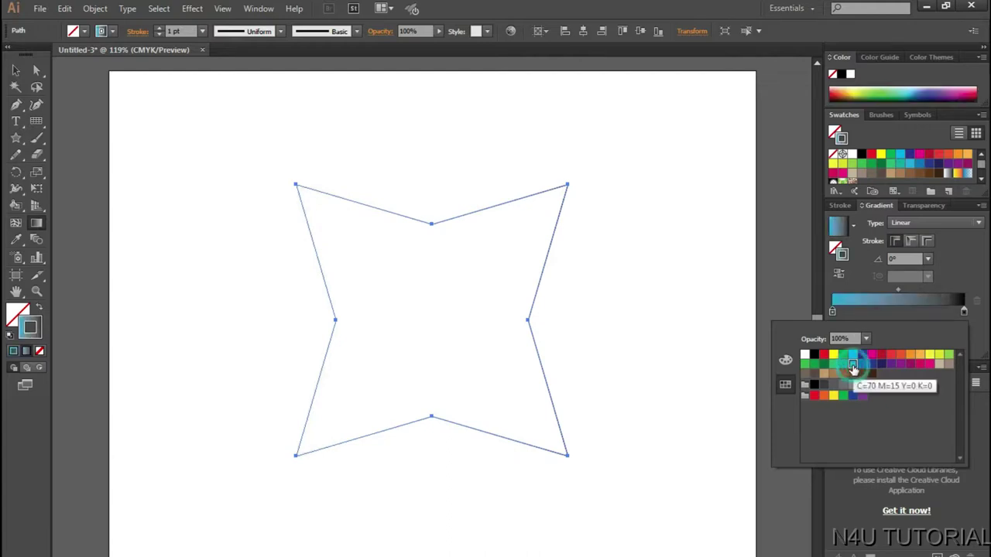
left_click(964, 312)
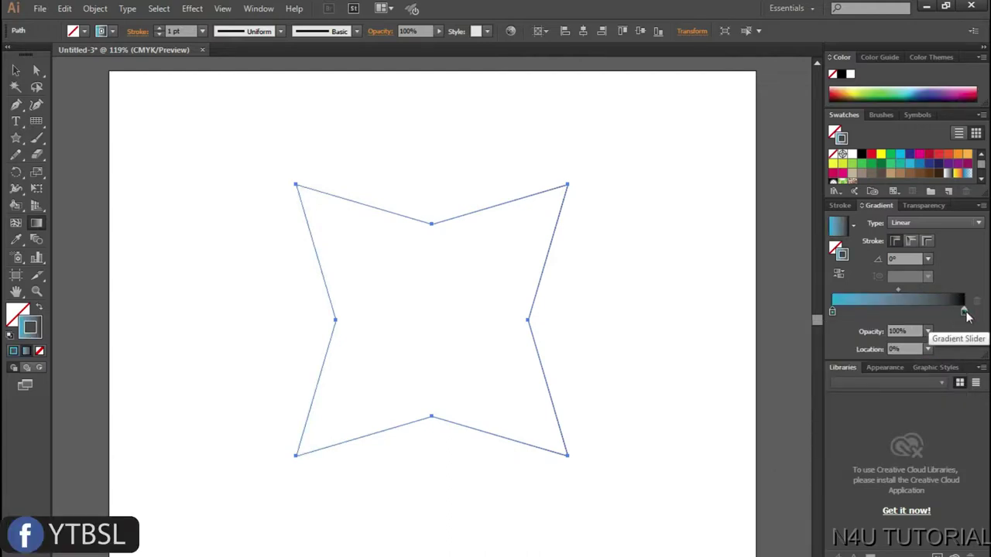
double_click(964, 312)
left_click(929, 364)
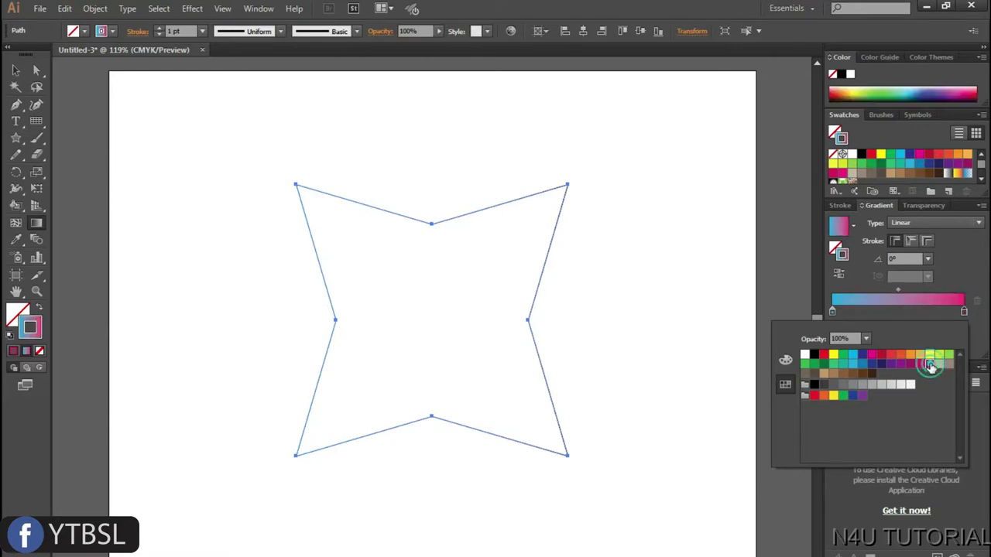
left_click(679, 307)
key("v")
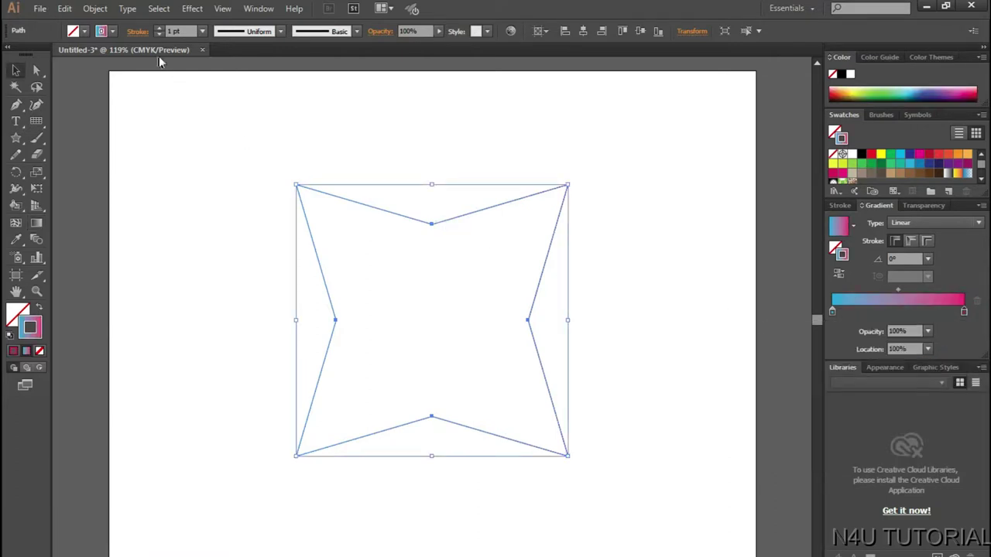
- Set the star's stroke weight to 2 pt, after briefly trying 4 pt
left_click(202, 31)
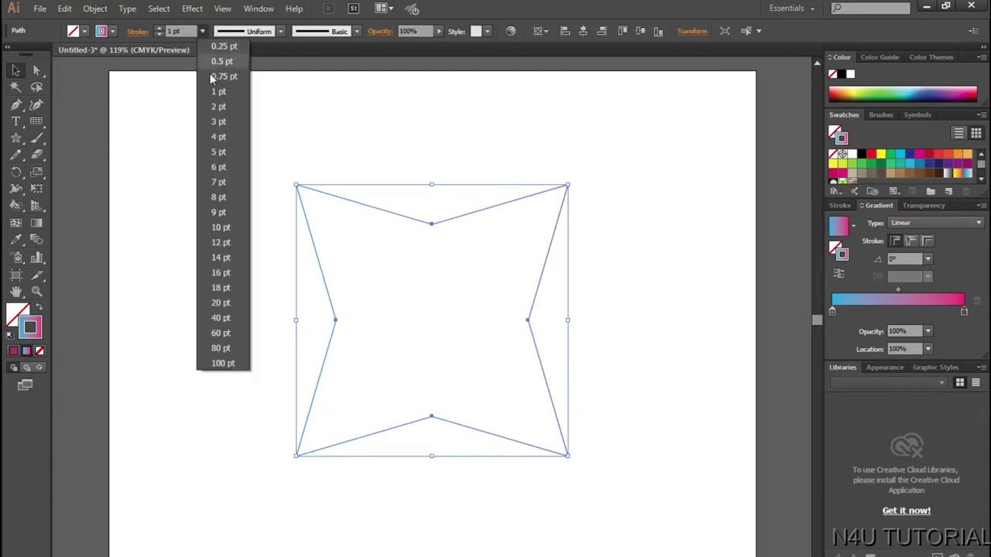
left_click(221, 136)
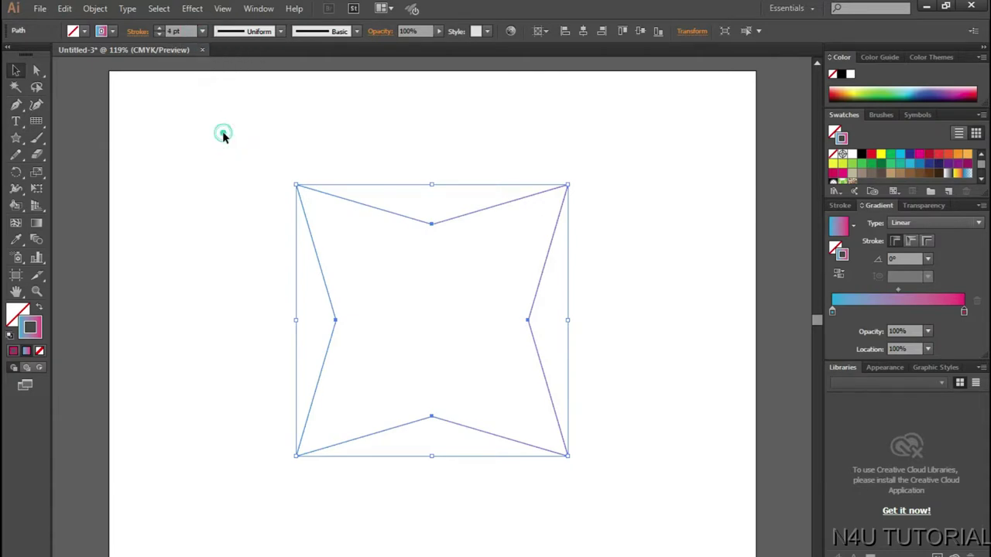
left_click(315, 139)
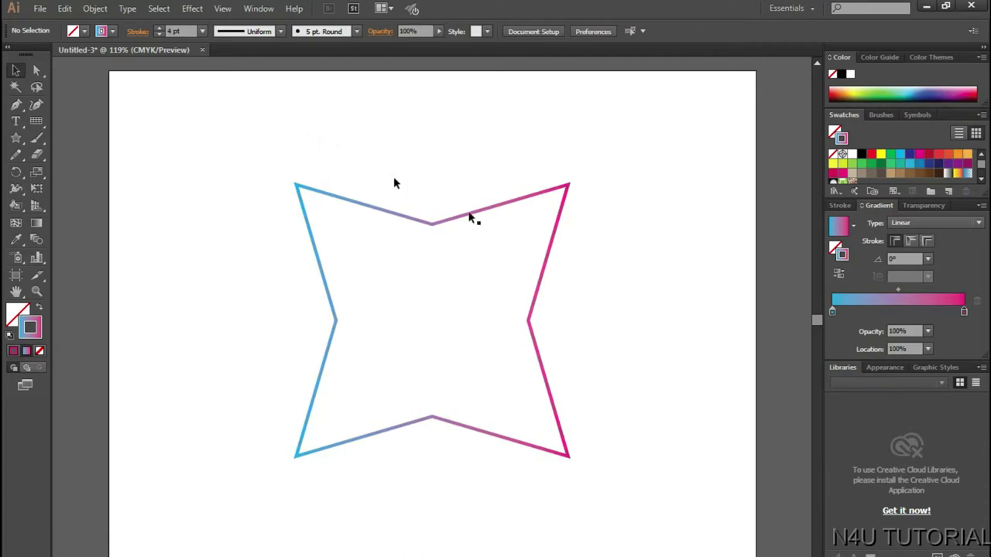
left_click_drag(649, 271, 475, 204)
left_click(160, 33)
left_click(160, 33)
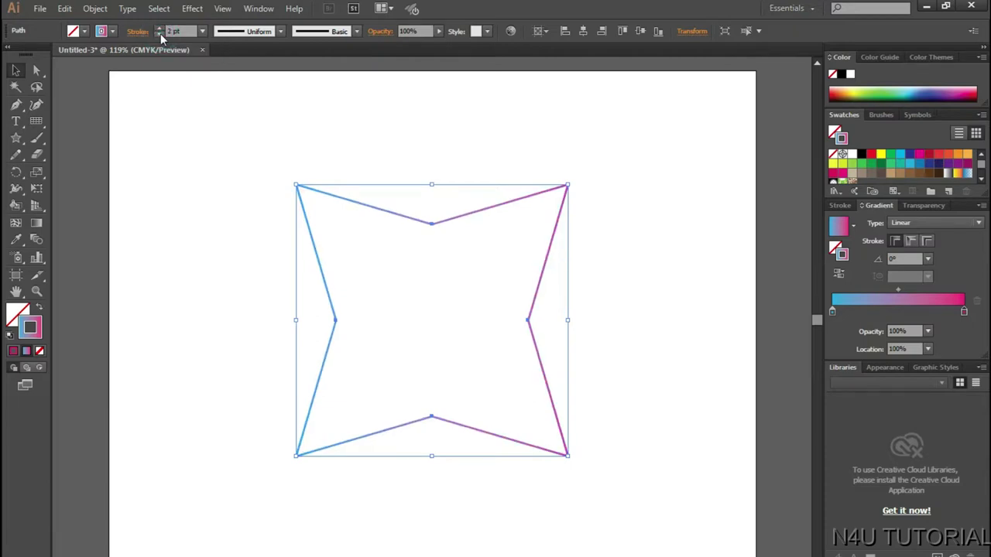
left_click(160, 33)
left_click(161, 33)
- Rotate the star 45° so its points face up, down, left and right
left_click(254, 212)
left_click(569, 186)
left_click_drag(571, 180, 650, 298)
left_click(651, 301)
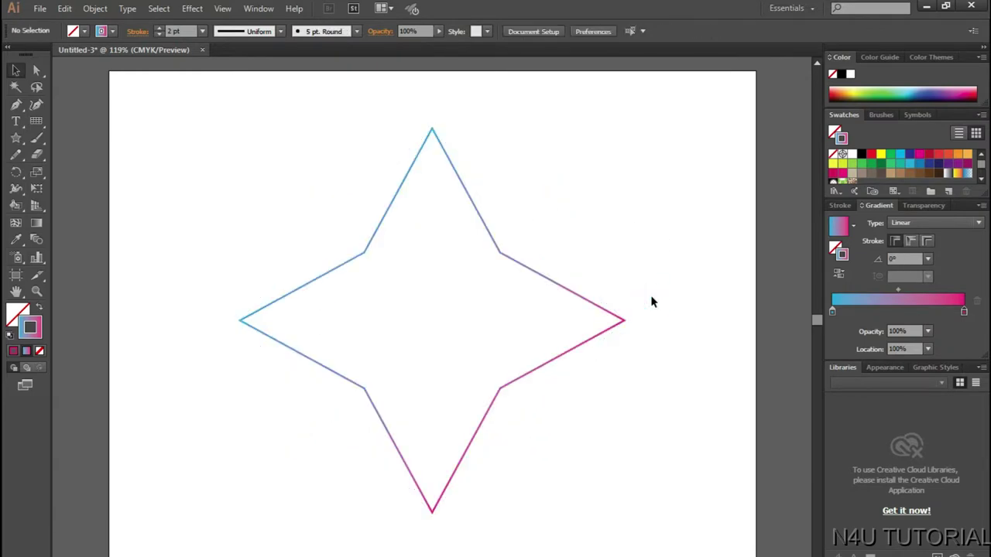
left_click_drag(272, 150, 584, 366)
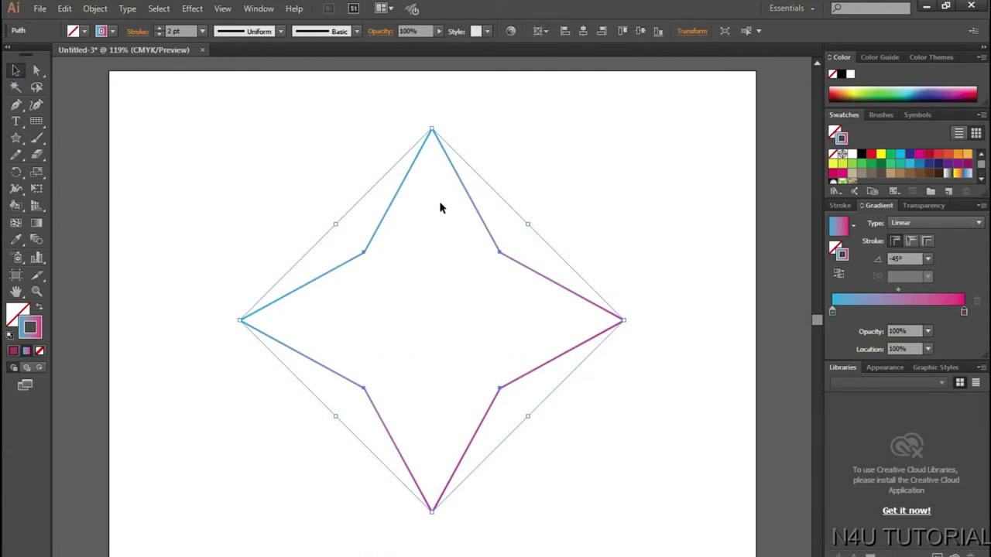
left_click_drag(432, 146, 436, 206)
left_click(337, 153)
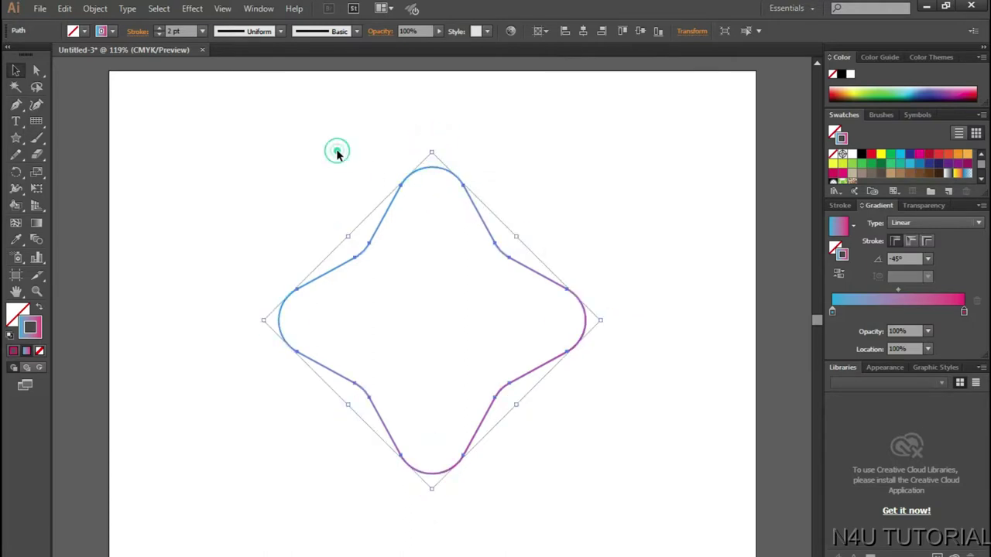
left_click(66, 11)
left_click(87, 26)
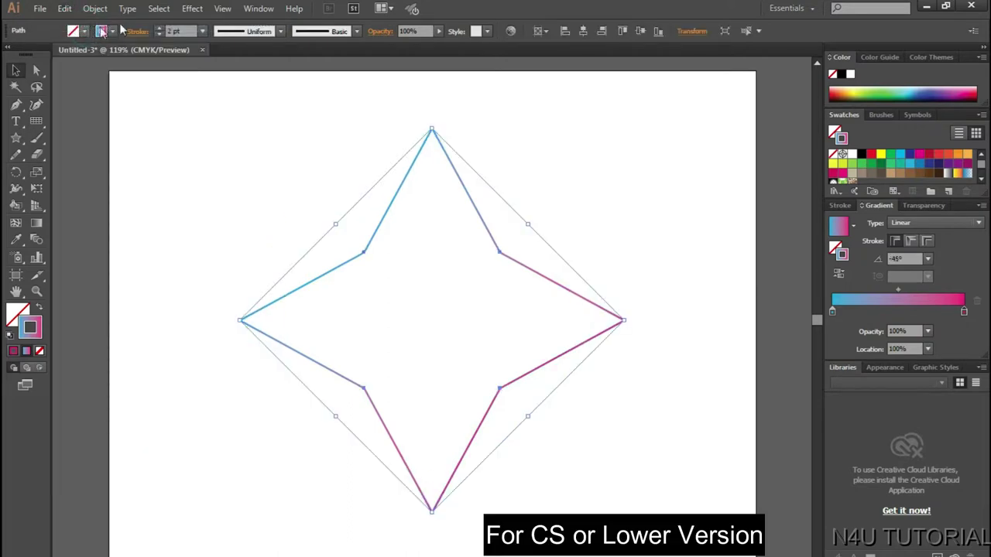
left_click(192, 9)
mouse_move(210, 163)
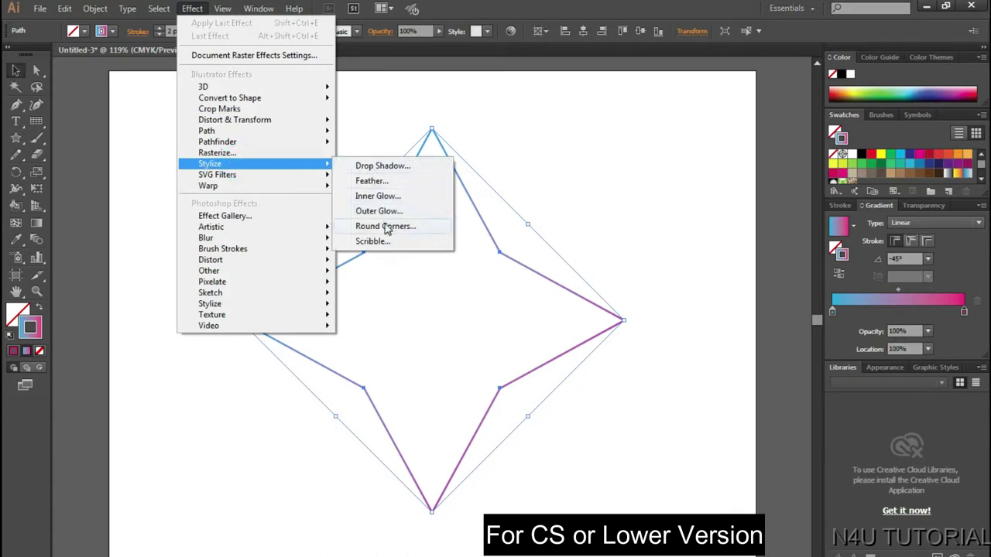
- Apply a Round Corners effect to the star with an 80 px radius
left_click(384, 226)
left_click_drag(485, 260, 702, 118)
left_click(627, 175)
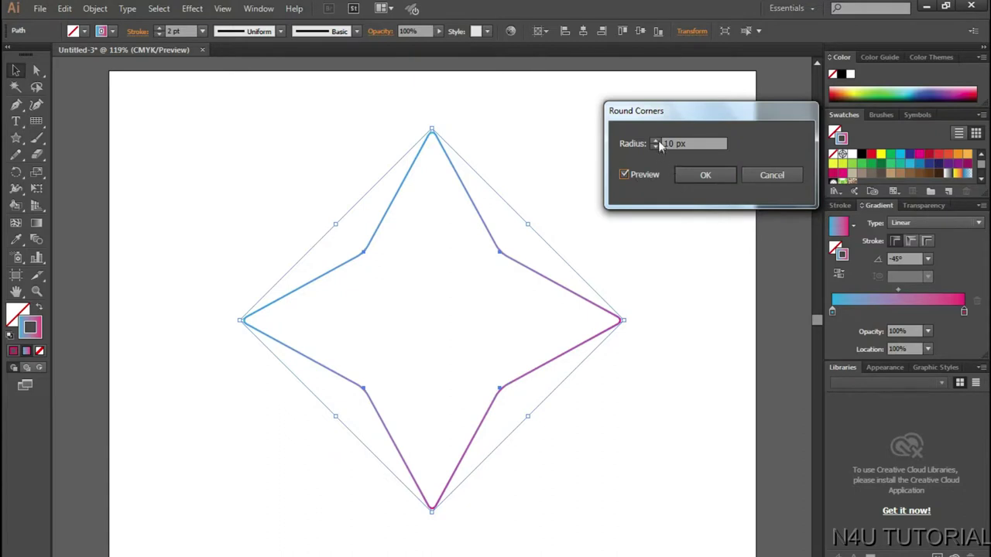
left_click(662, 144)
key("Up")
key("Up")
key("Up")
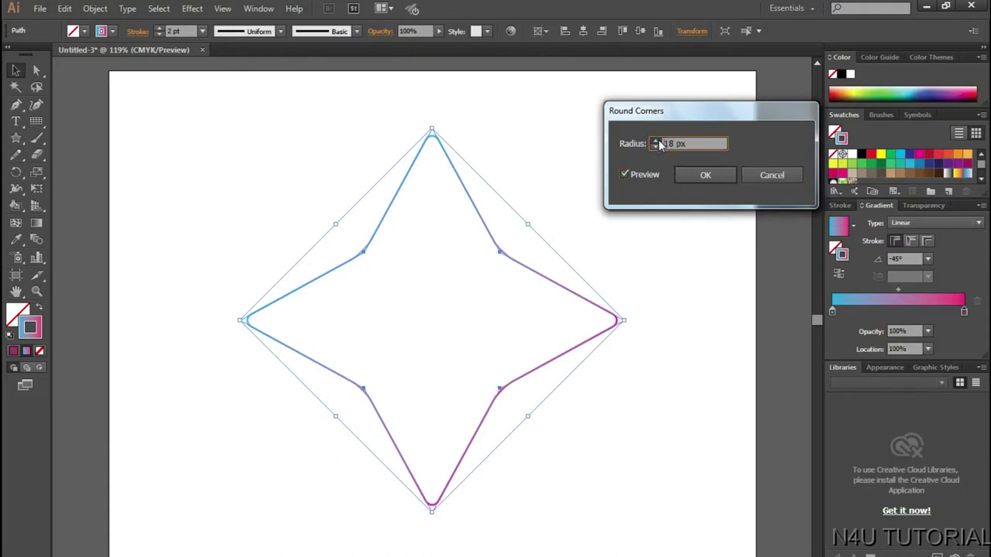
key("shift+Up")
key("shift+Up")
key("shift+Up")
key("shift+Up")
key("shift+Up")
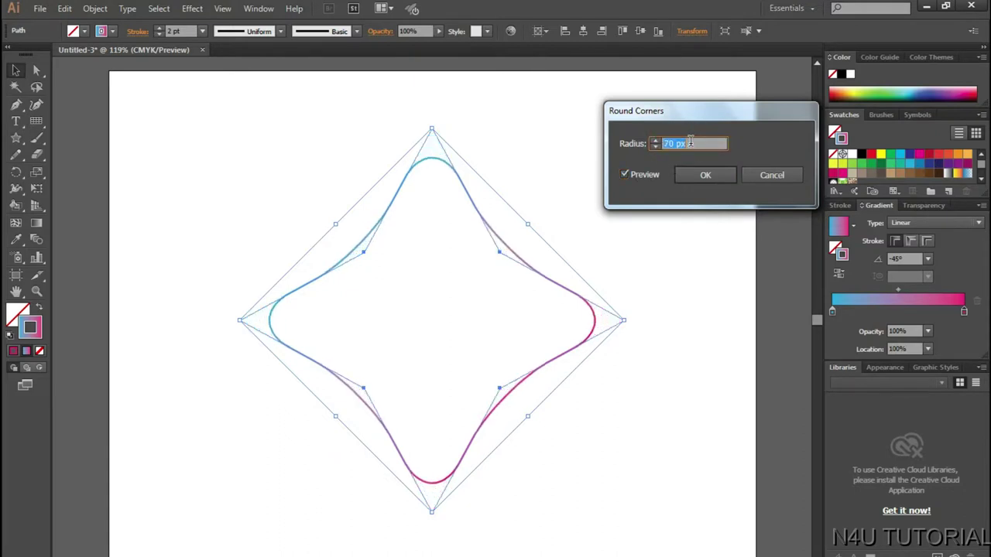
key("shift+Up")
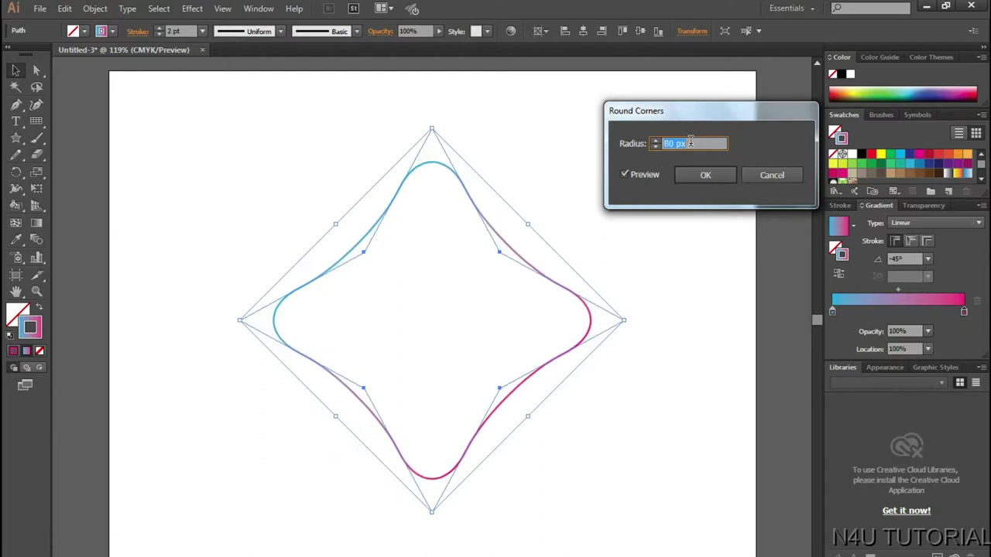
left_click(697, 176)
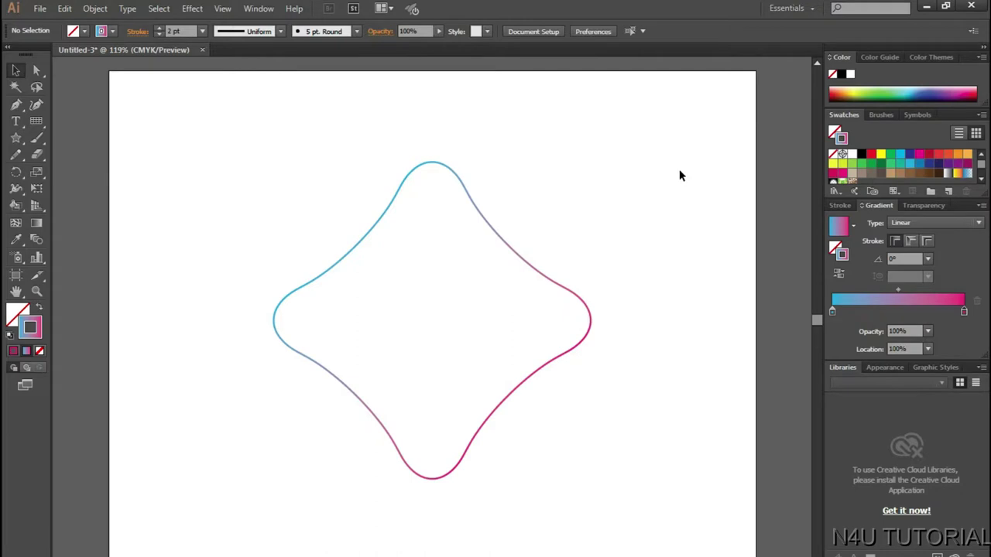
- Reopen Round Corners from the Appearance panel and lower the radius to 57 px
left_click(527, 267)
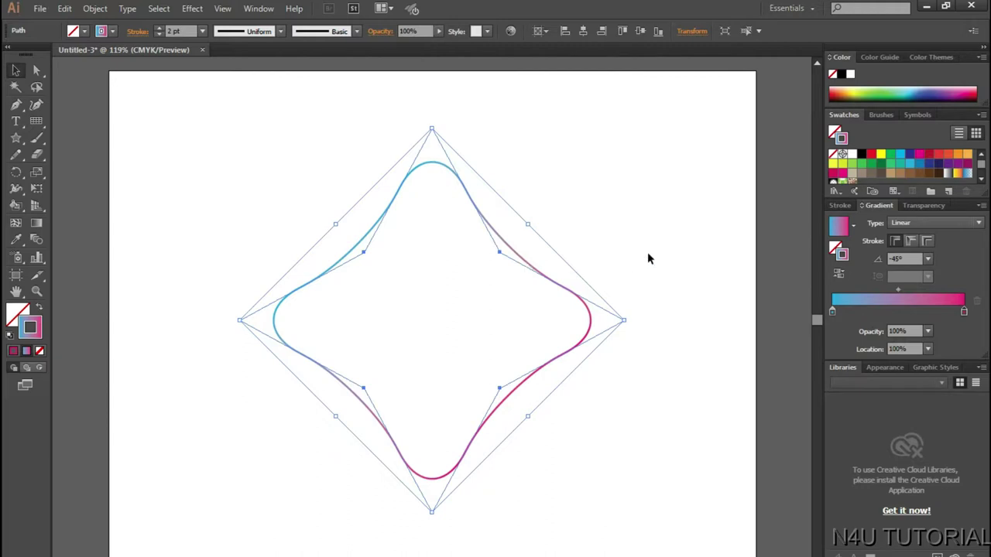
left_click(893, 368)
left_click(883, 403)
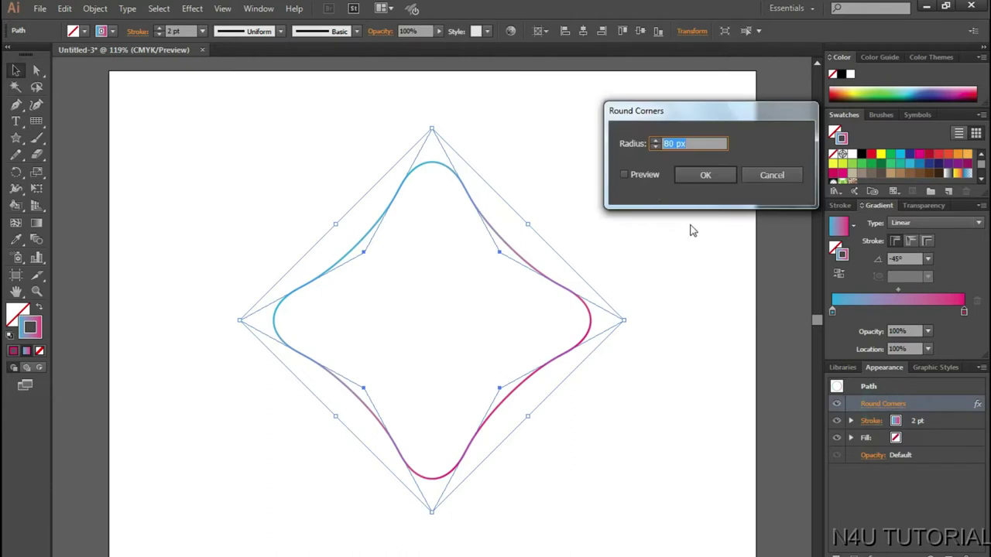
left_click(645, 175)
left_click(655, 147)
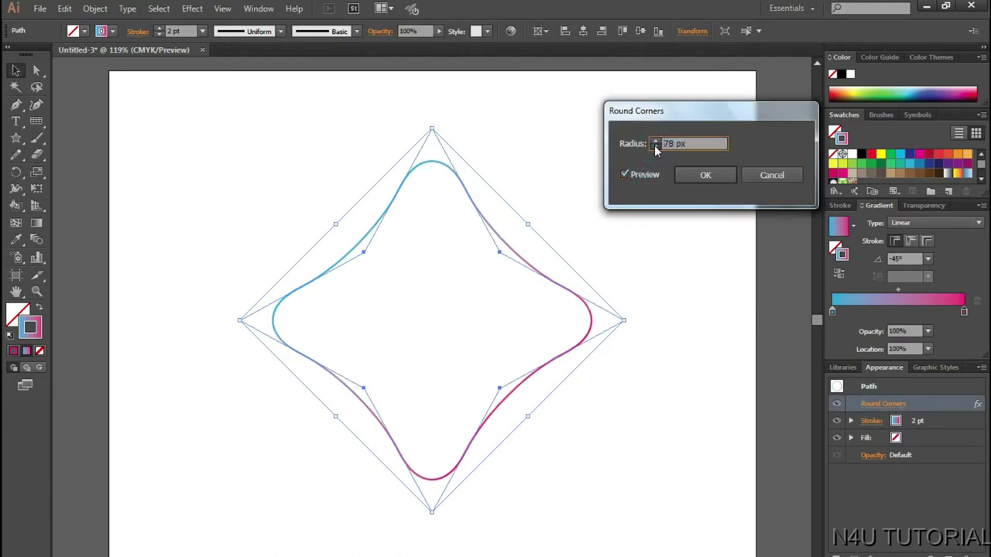
left_click(655, 148)
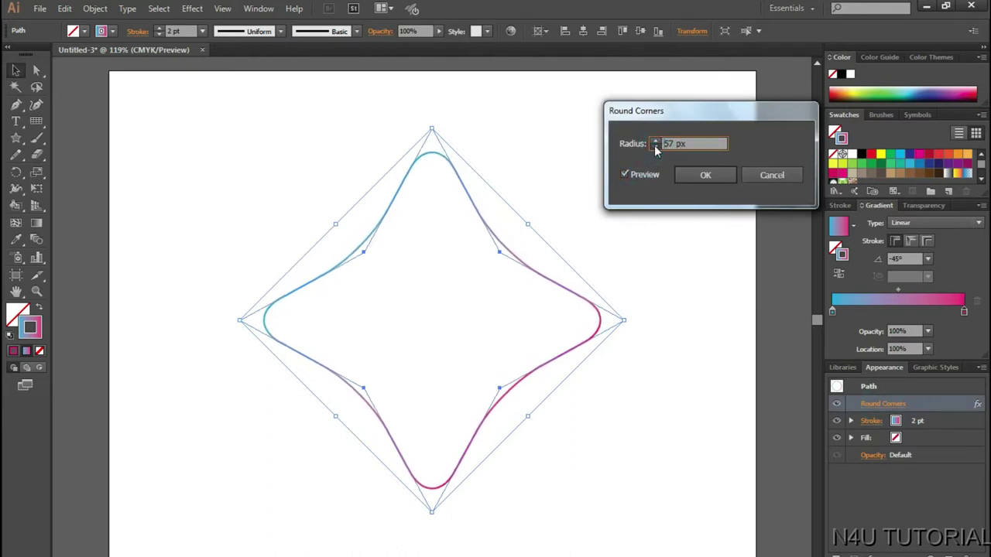
left_click(700, 175)
left_click(712, 242)
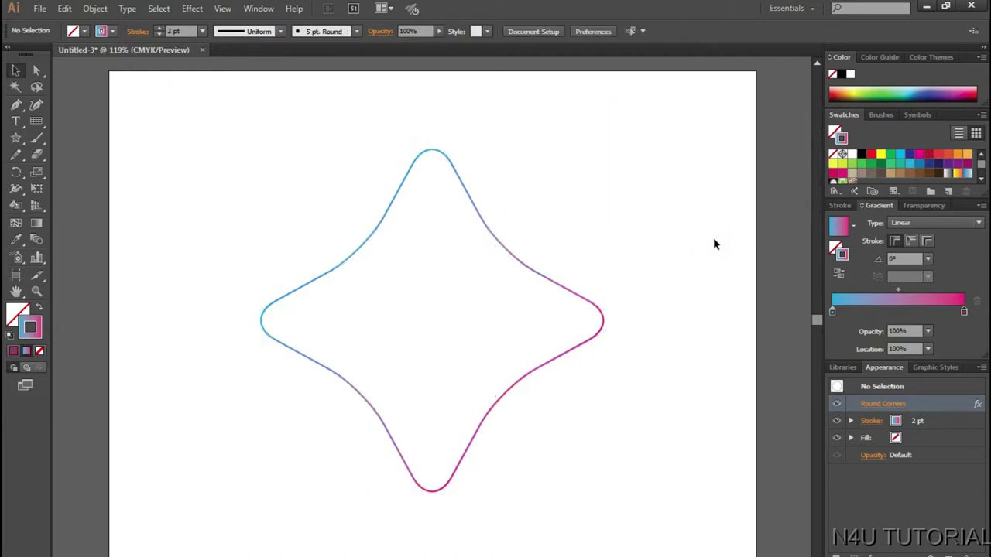
- Select the star's four inner corner anchors with the Direct Selection tool
left_click_drag(588, 234, 560, 327)
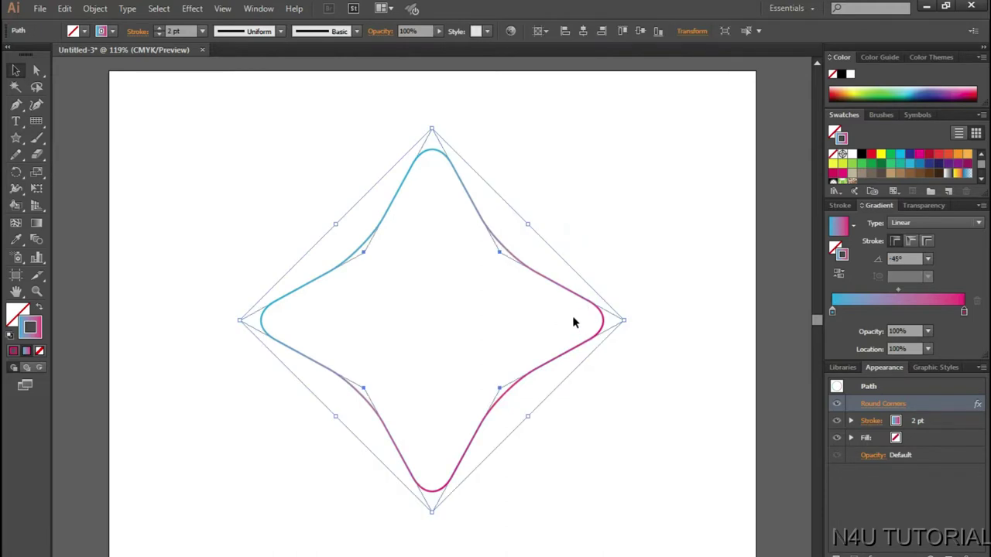
key("a")
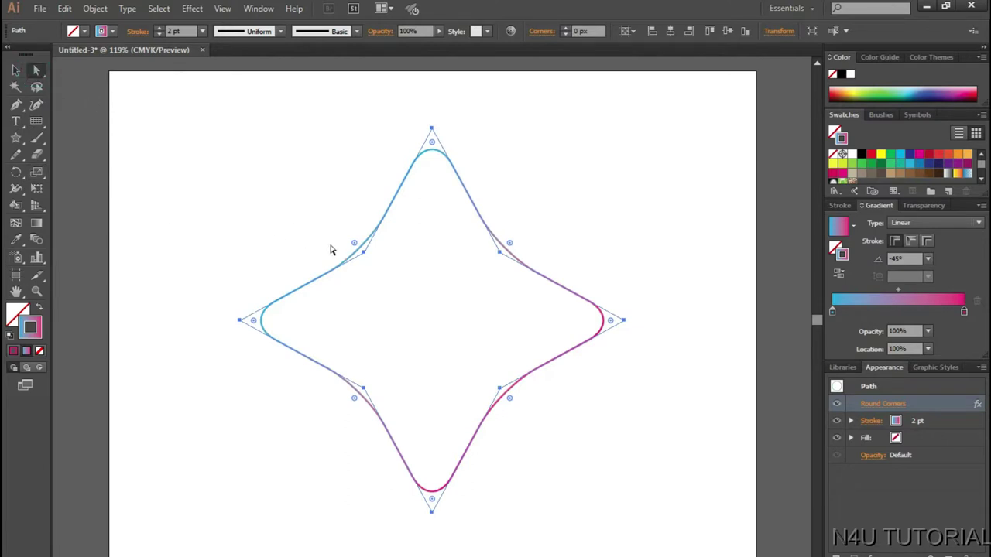
left_click_drag(337, 232, 380, 270)
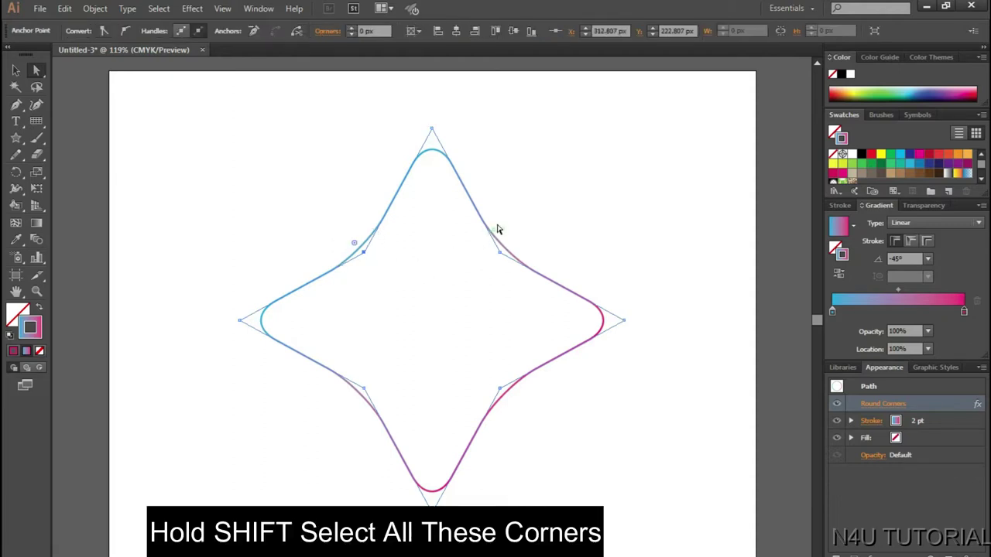
left_click_drag(499, 217, 520, 276)
left_click_drag(470, 370, 530, 417)
left_click_drag(335, 357, 381, 418)
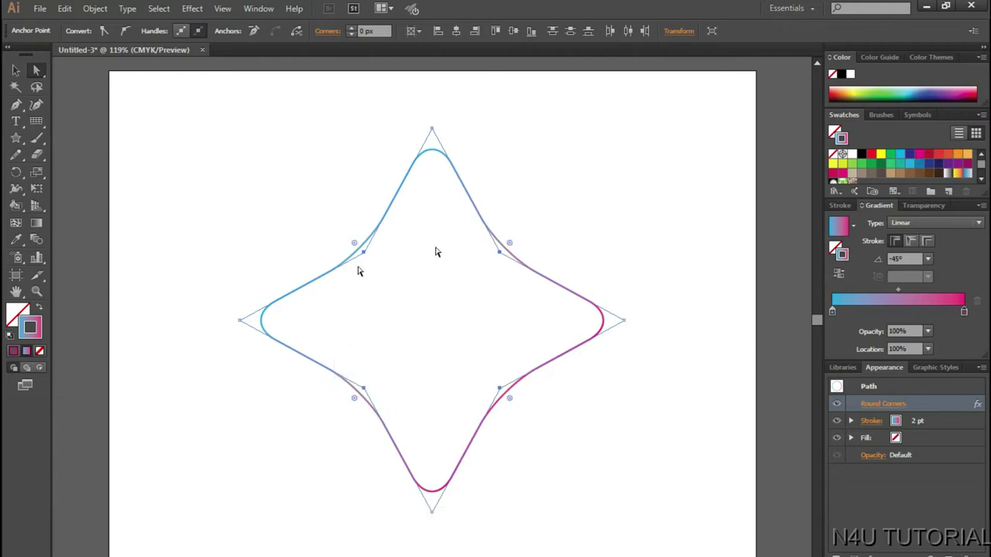
- Drag the live corner widget outward until the inner corners reach about 322 px radius
left_click_drag(511, 247, 692, 116)
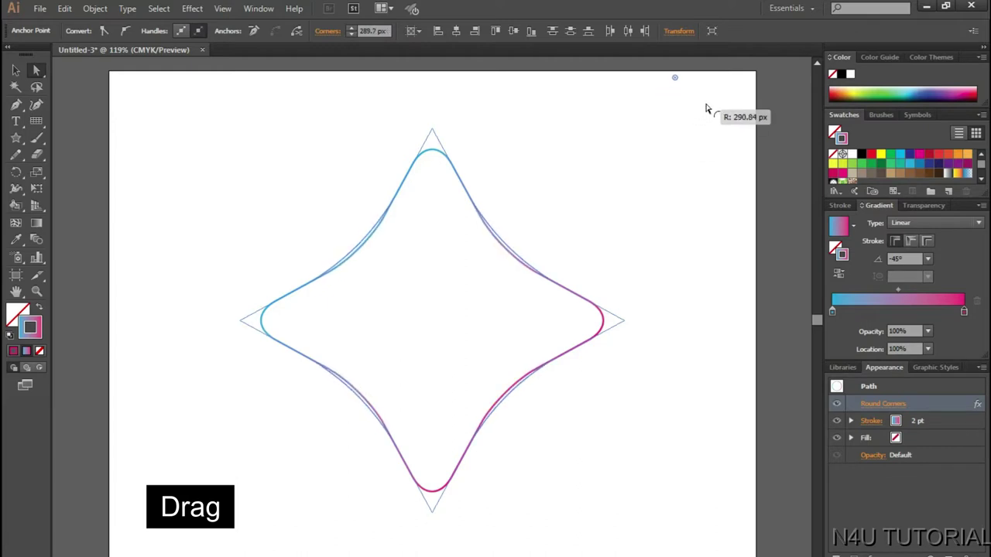
left_click_drag(691, 116, 707, 109)
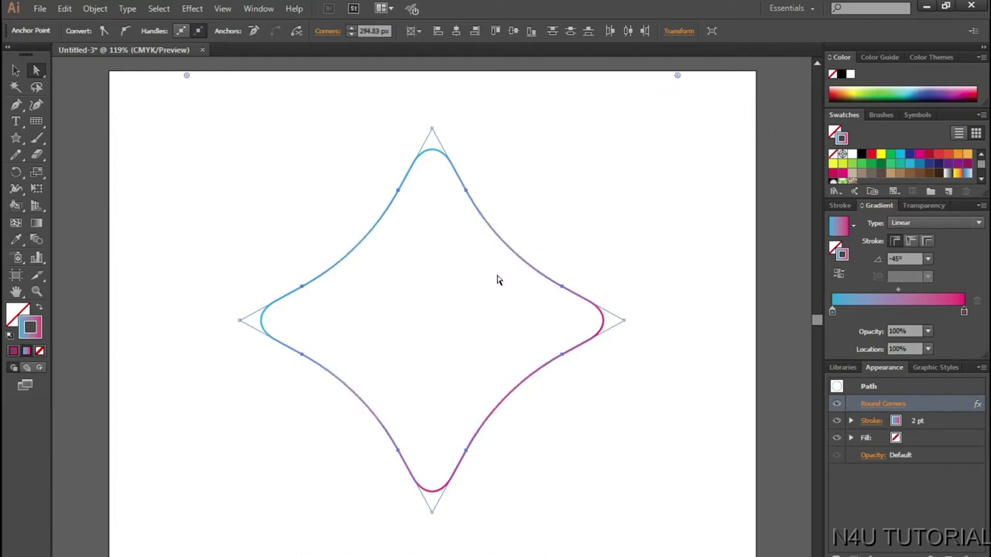
key("ctrl+minus")
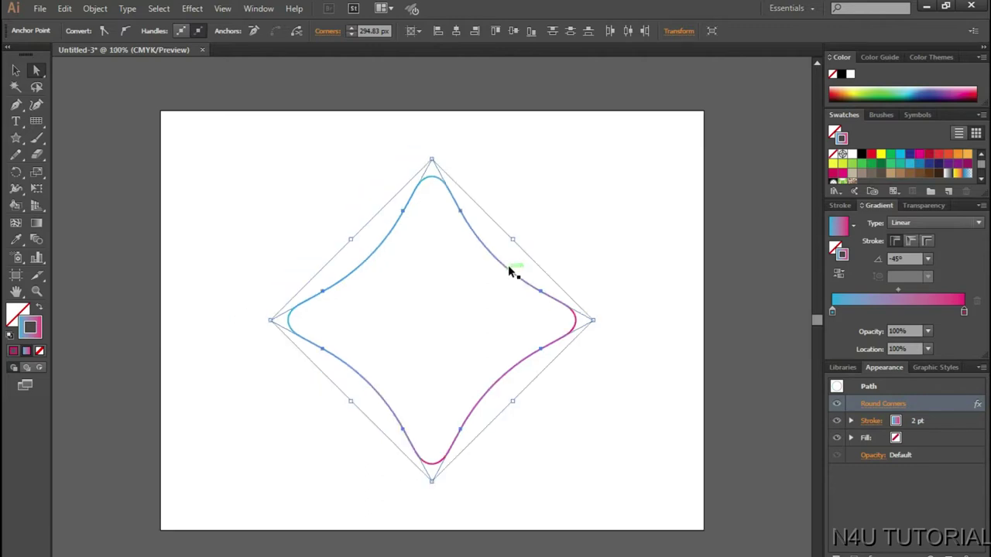
left_click_drag(638, 116, 655, 101)
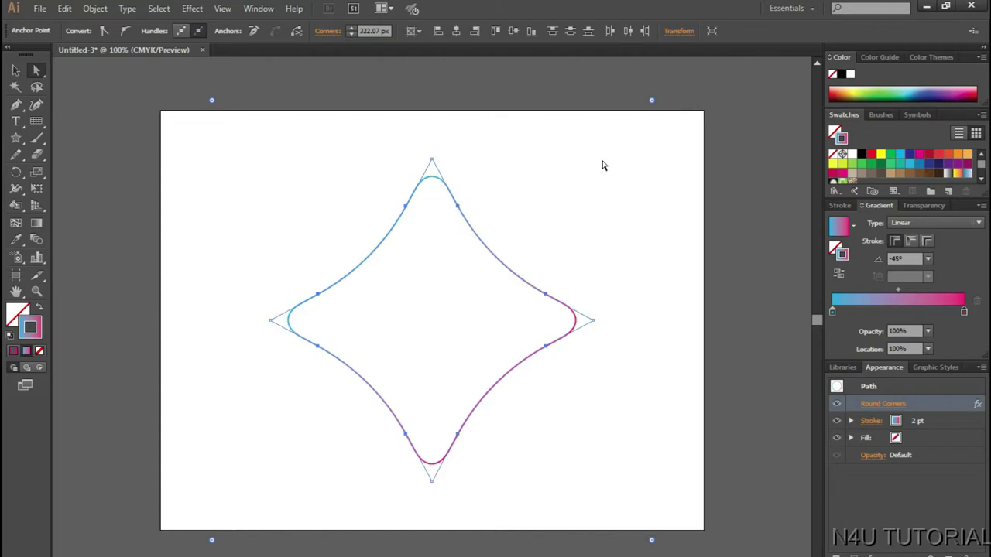
key("ctrl+0")
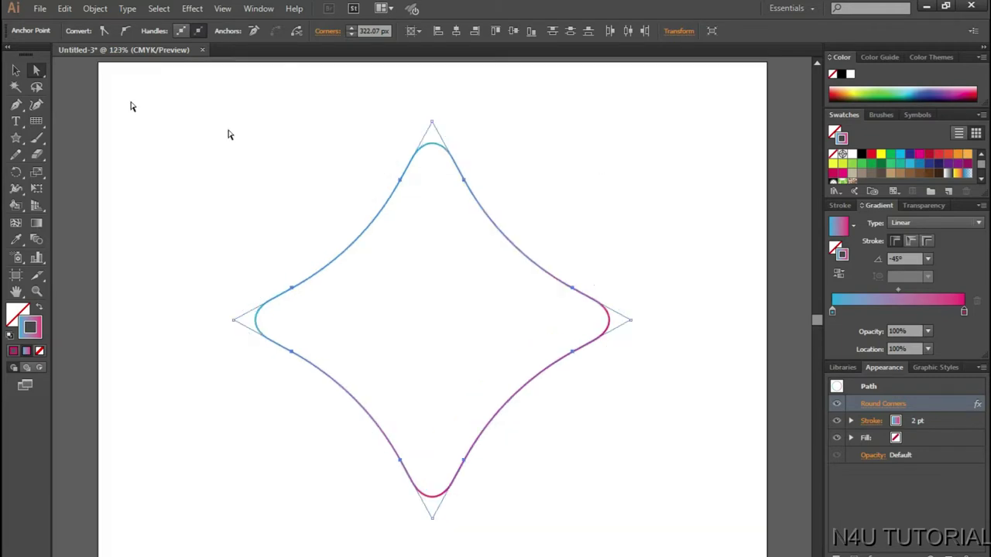
left_click(15, 70)
left_click(200, 177)
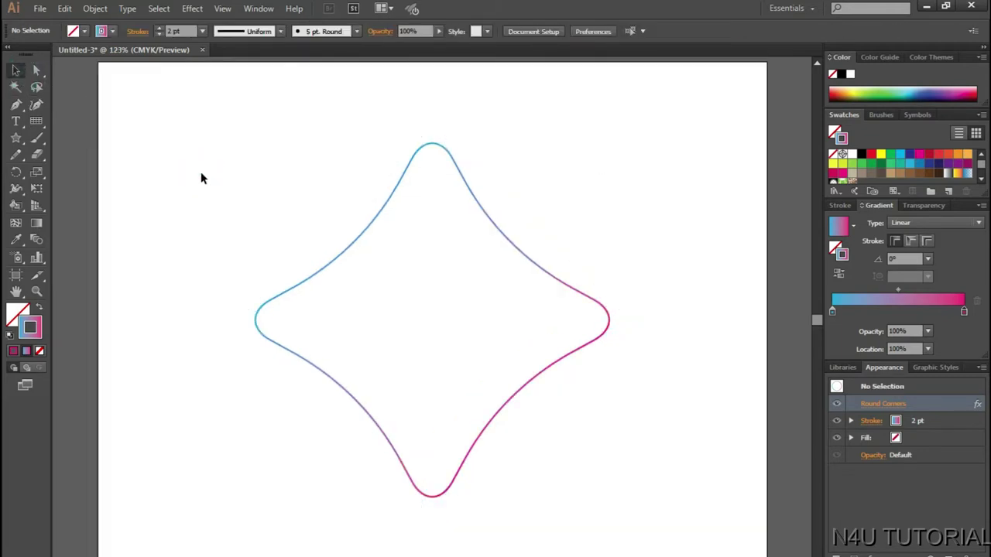
- Make a copy of the star rotated -5° around a chosen centre point
left_click(340, 251)
left_click(17, 173)
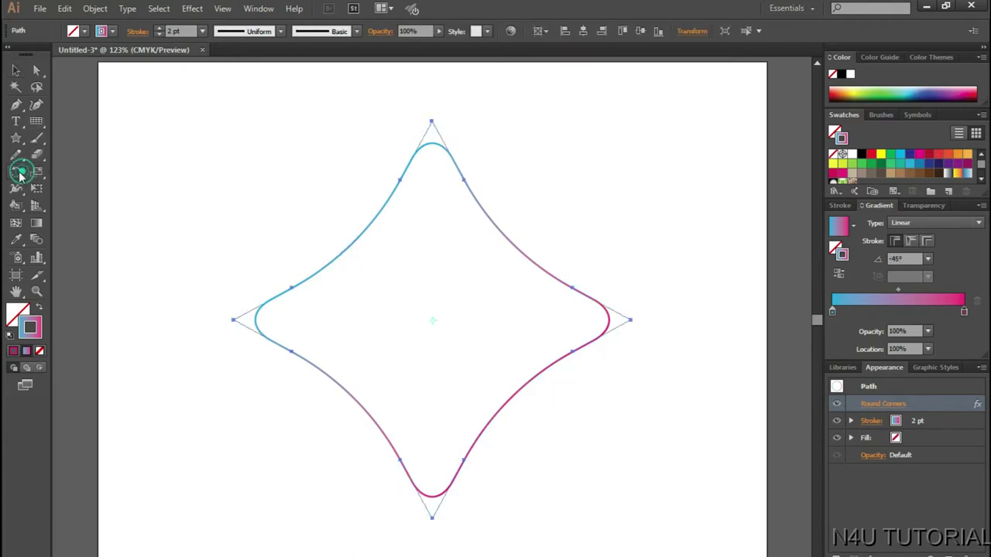
key("alt")
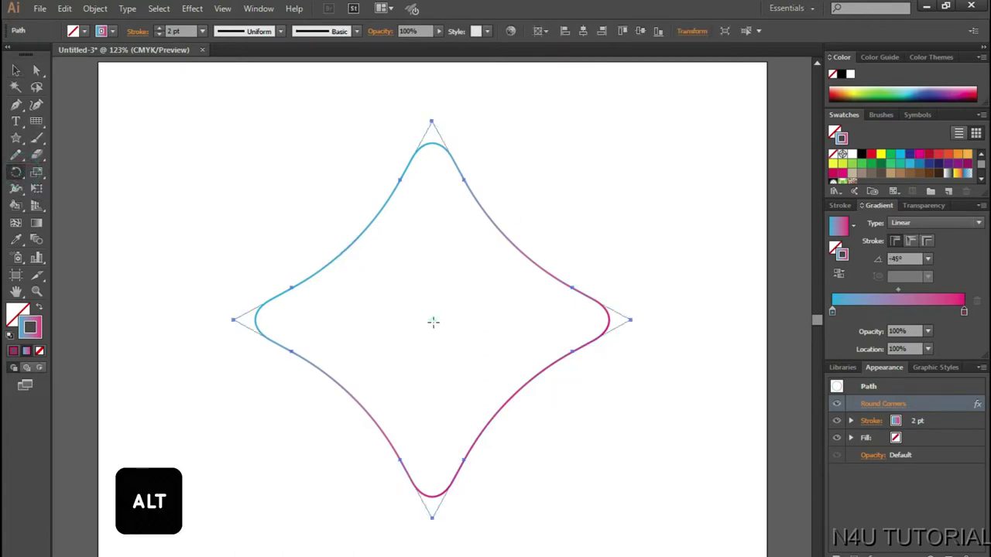
left_click(434, 321, "alt")
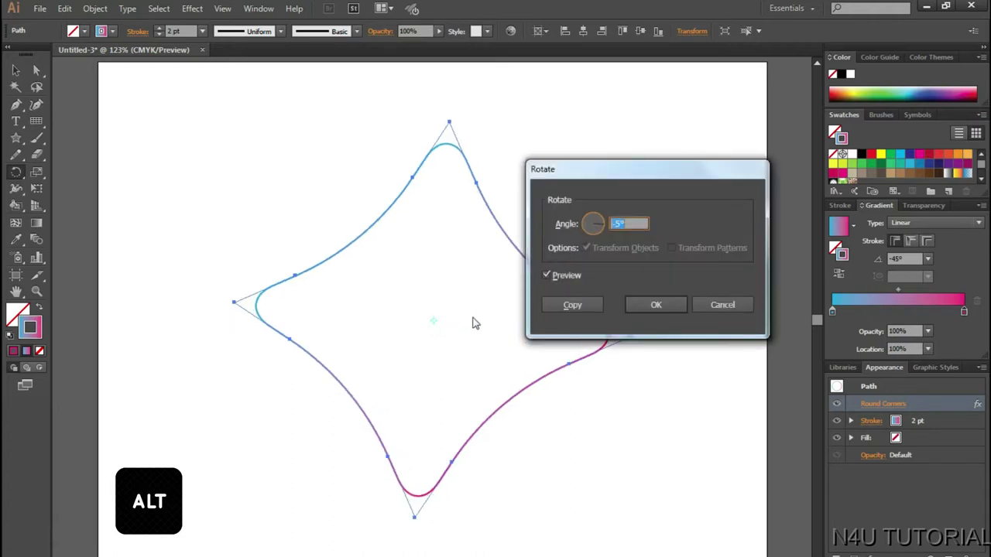
left_click(561, 275)
left_click(561, 276)
left_click(561, 276)
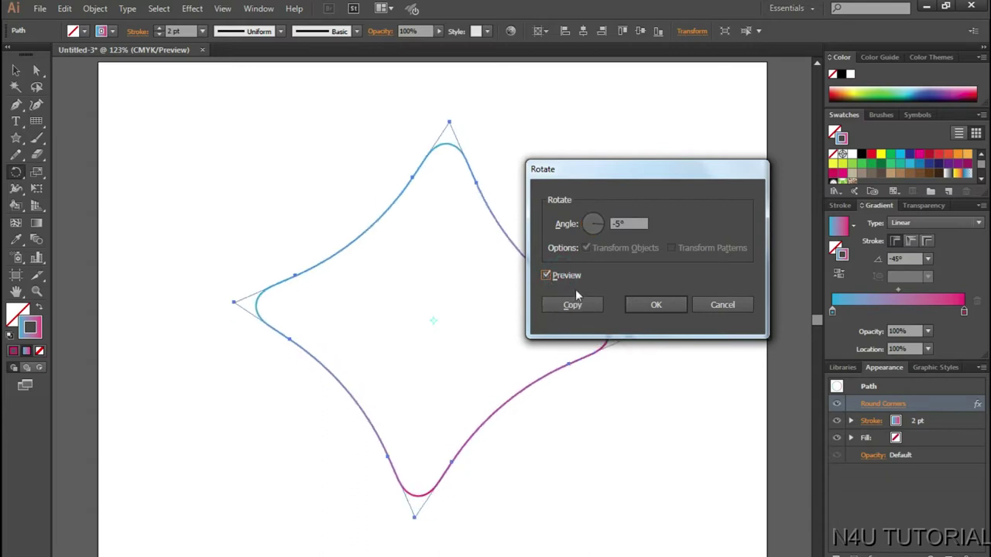
left_click(577, 305)
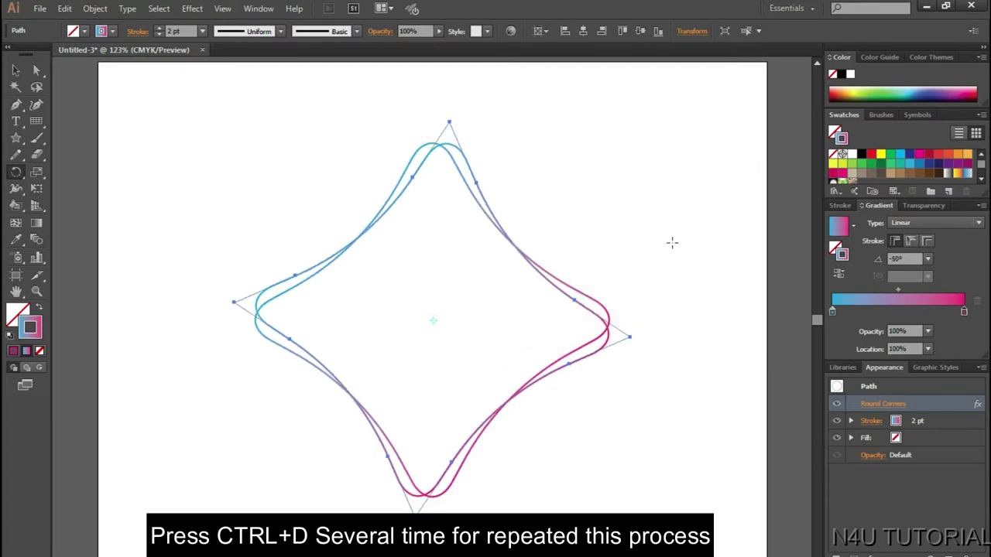
- Repeat the rotate-and-copy with Ctrl+D until the copies form a full ring
key("ctrl+d")
key("ctrl+d")
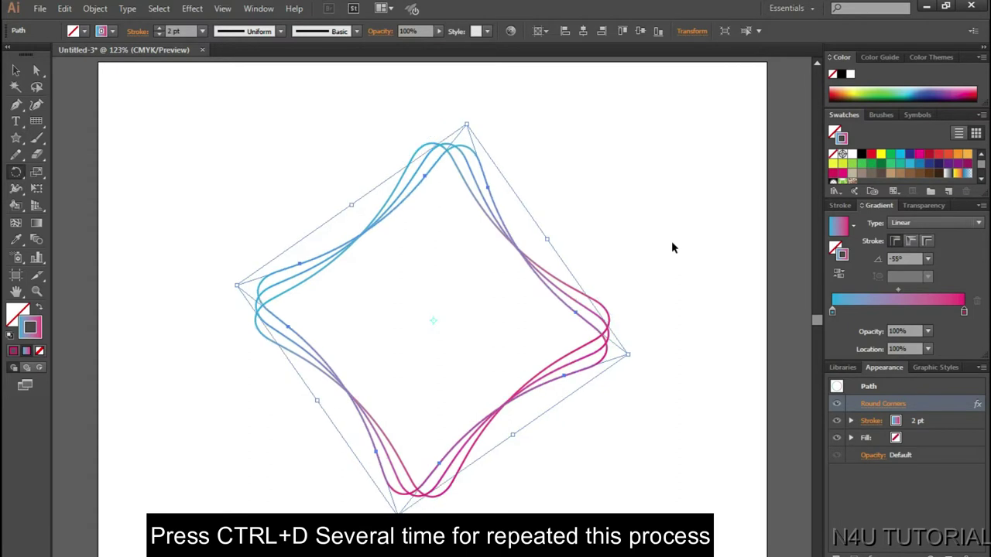
key("ctrl+d")
key("ctrl+d")
key("ctrl+d")
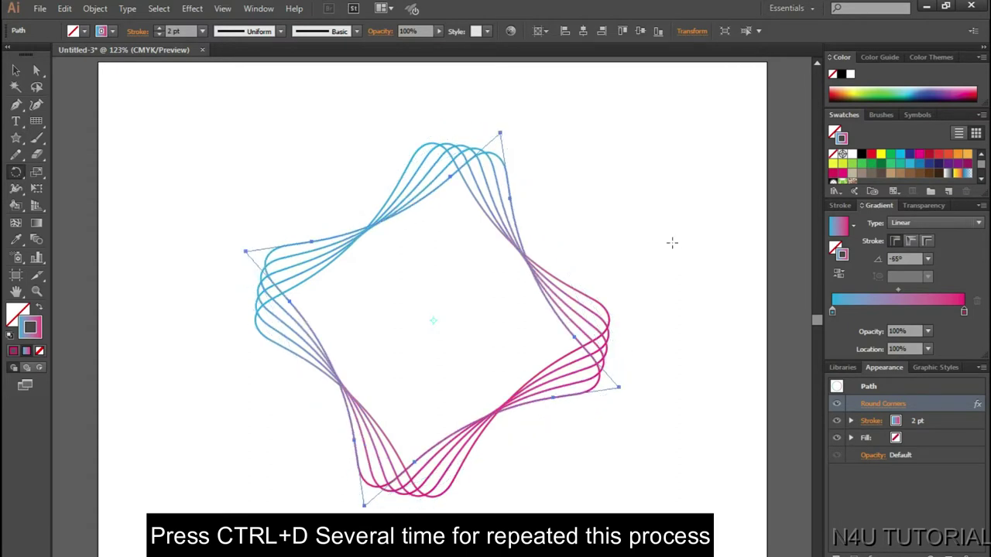
key("ctrl+d")
key("ctrl+d")
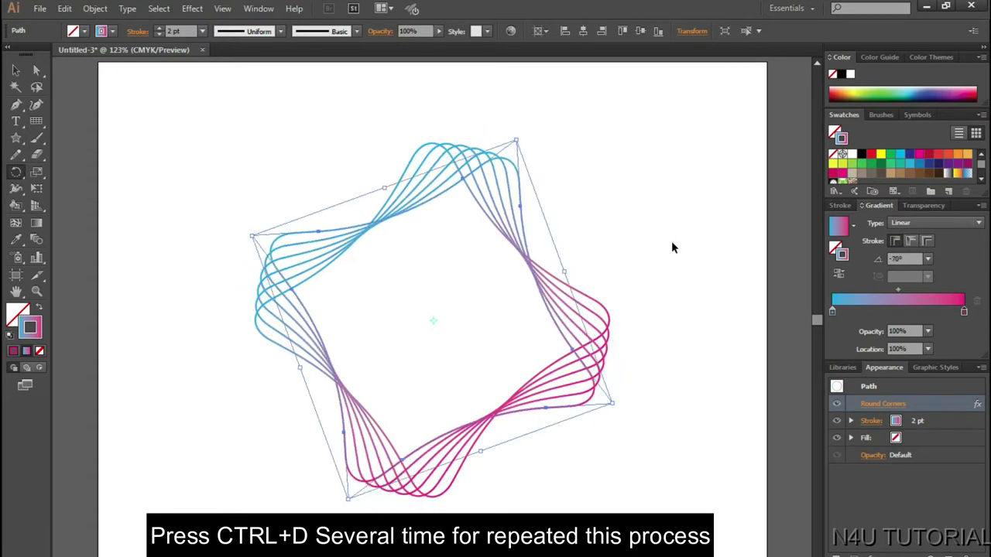
key("ctrl+d")
key("ctrl+d")
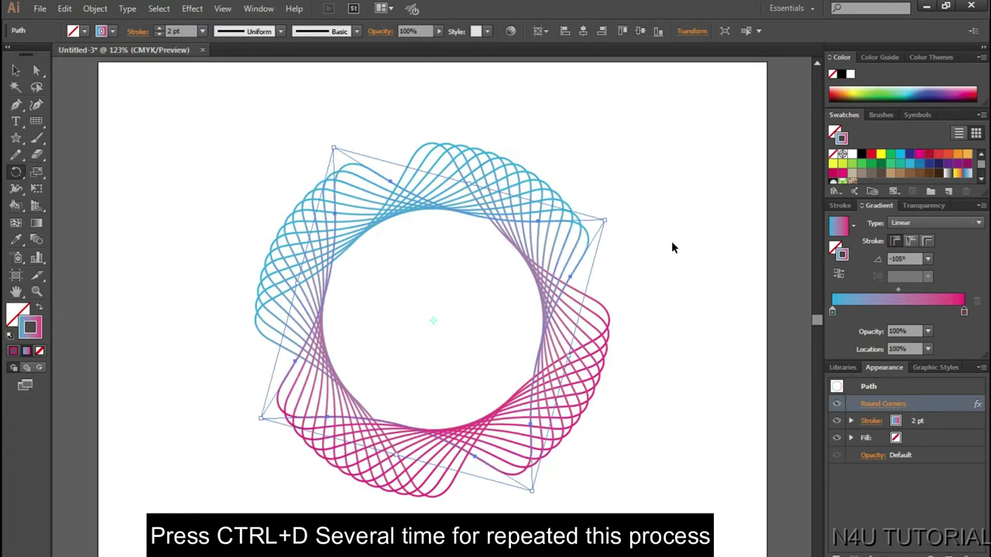
key("ctrl+d")
key("ctrl+d")
key("ctrl+d")
key("ctrl+d")
key("ctrl+d")
key("ctrl+d")
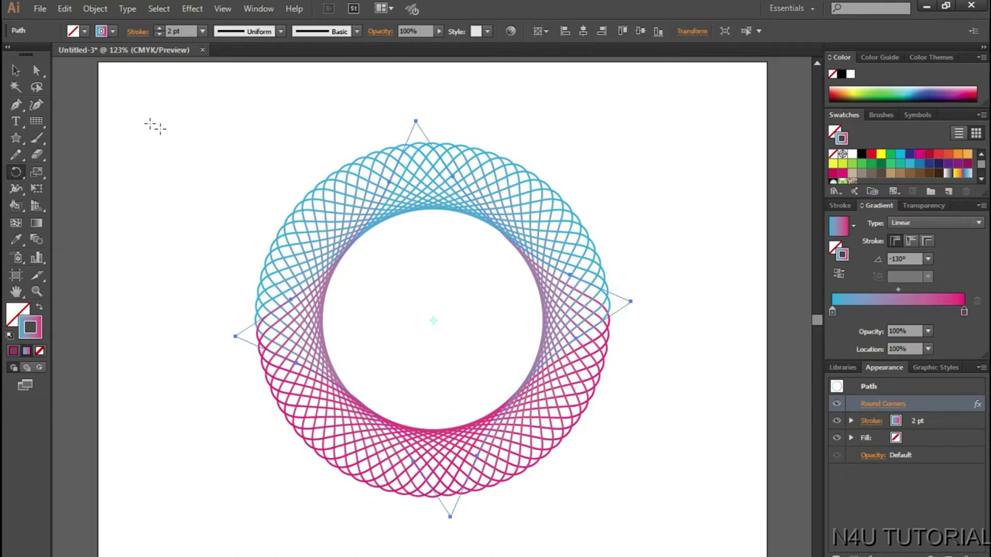
- Select all the ring outlines and set their gradient angle to 45°
left_click(15, 74)
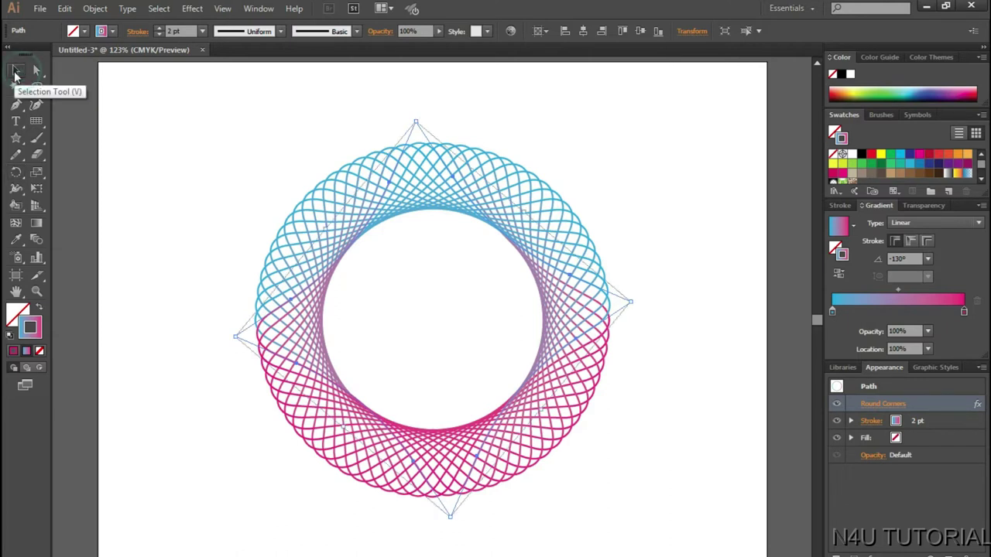
left_click(109, 164)
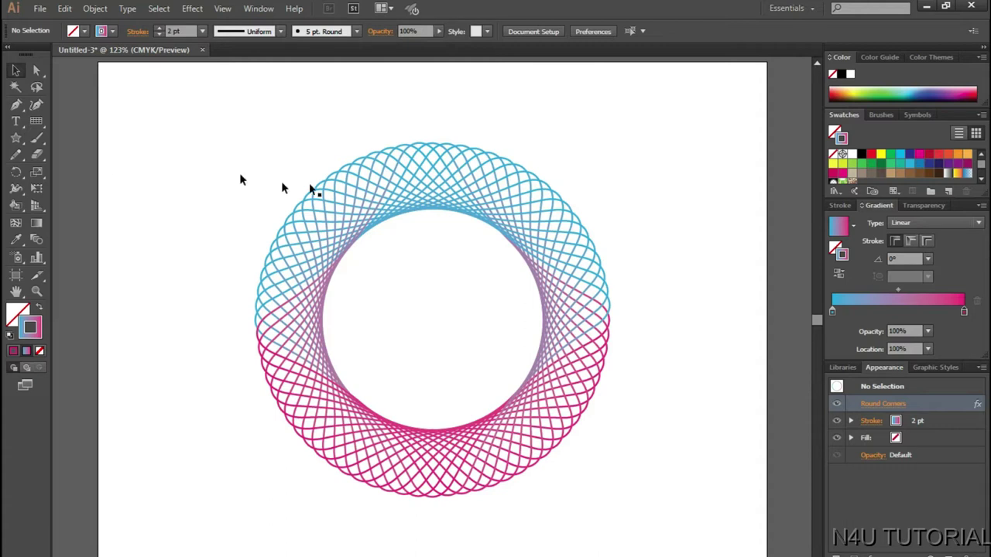
left_click_drag(212, 122, 633, 505)
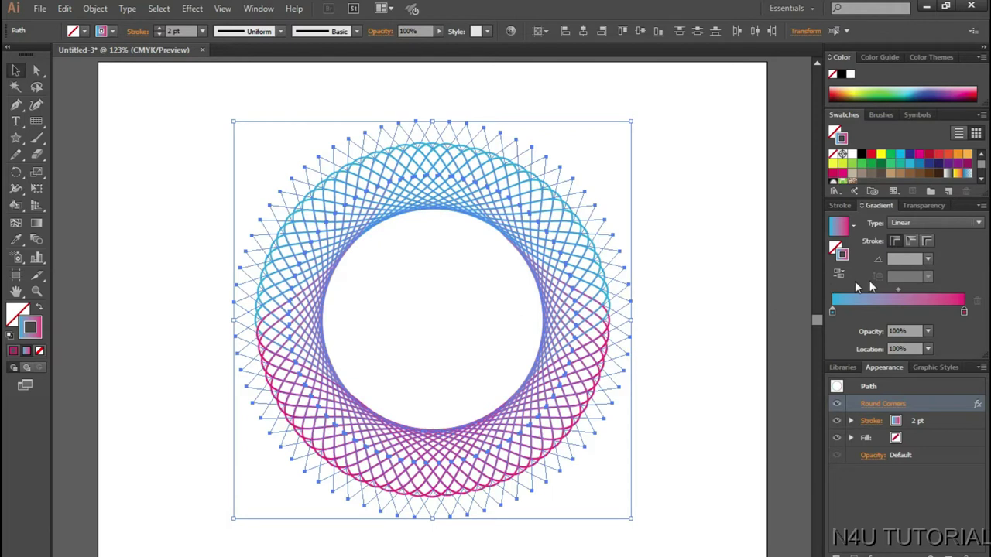
left_click(928, 259)
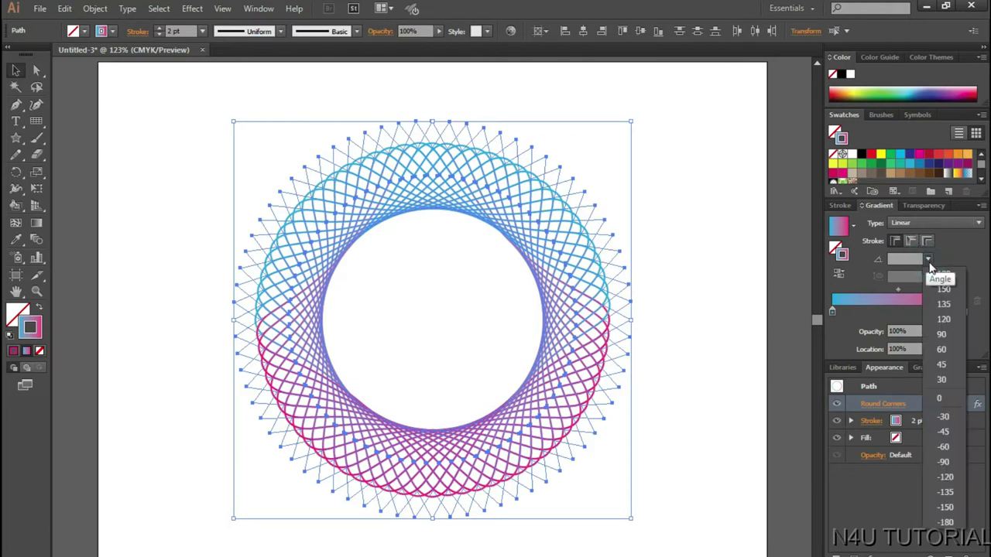
left_click(949, 364)
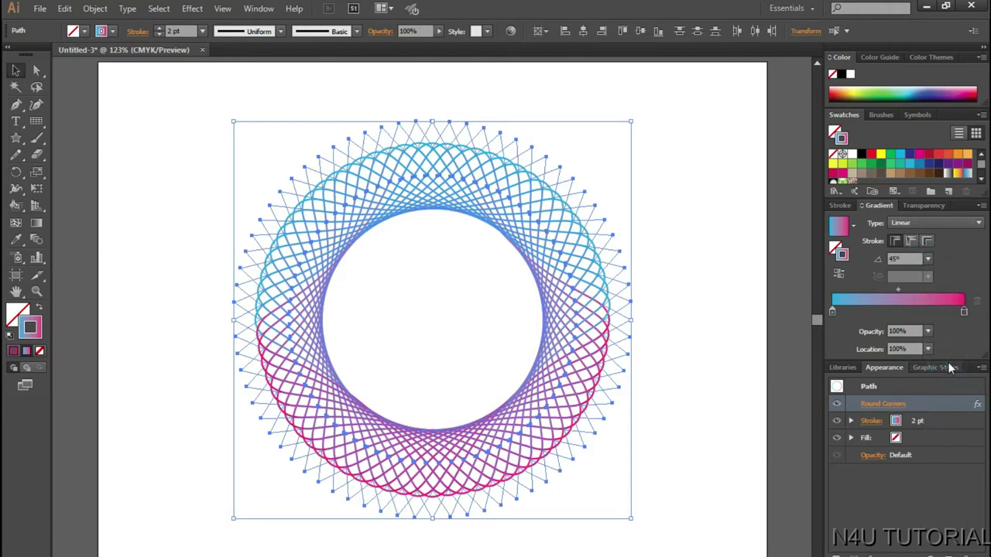
left_click(718, 289)
left_click(609, 269)
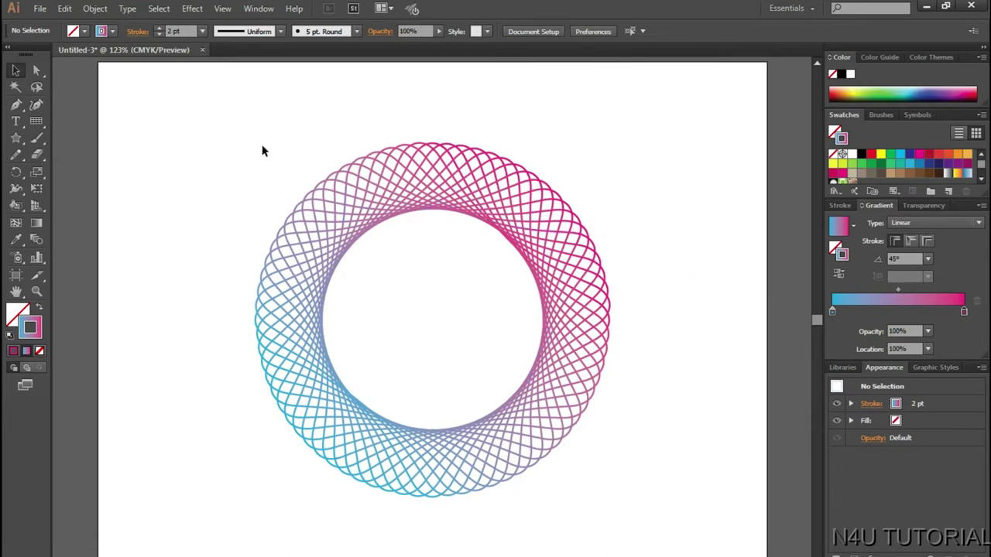
key("ctrl+a")
- Keep the ring's stroke weight at 2 pt, after briefly trying 4 pt
left_click(136, 31)
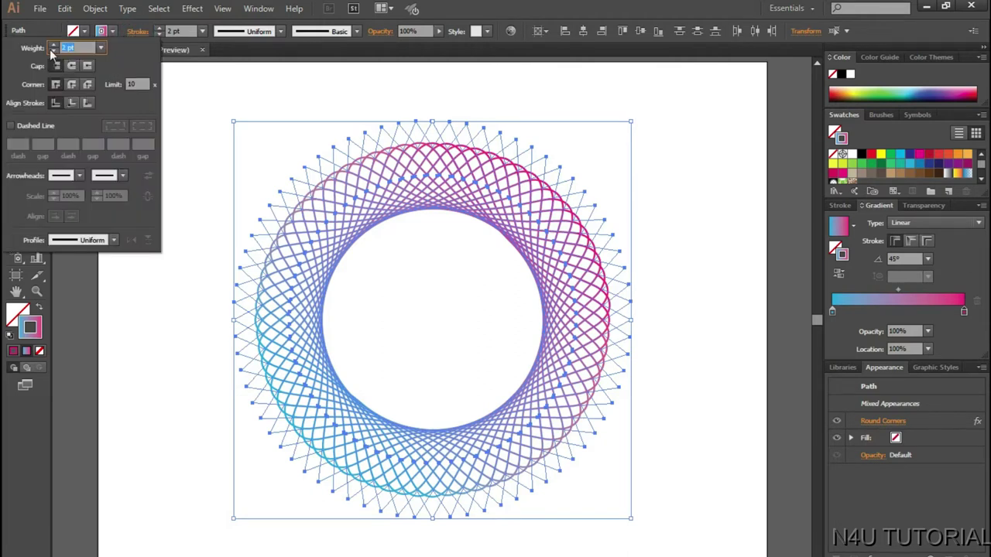
left_click(52, 44)
left_click(52, 46)
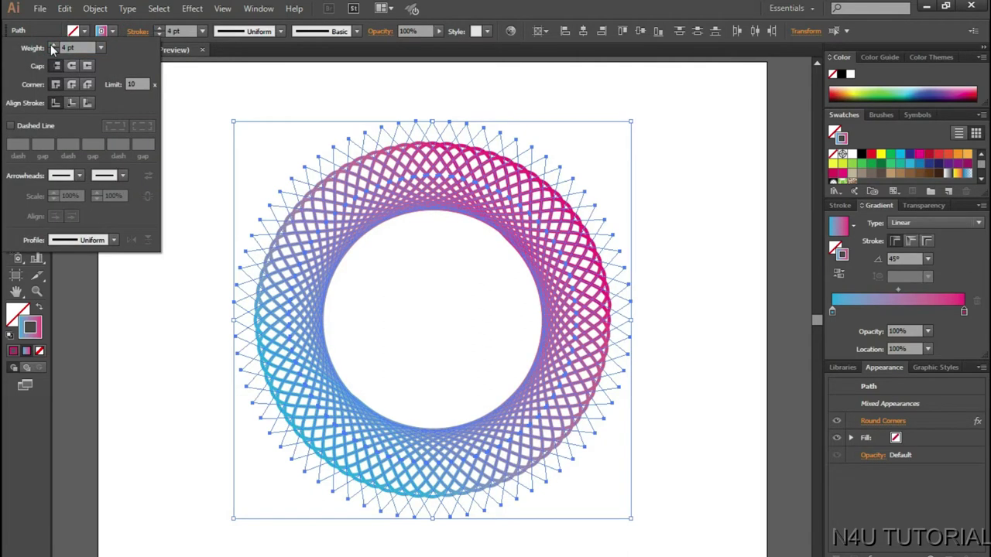
left_click(187, 87)
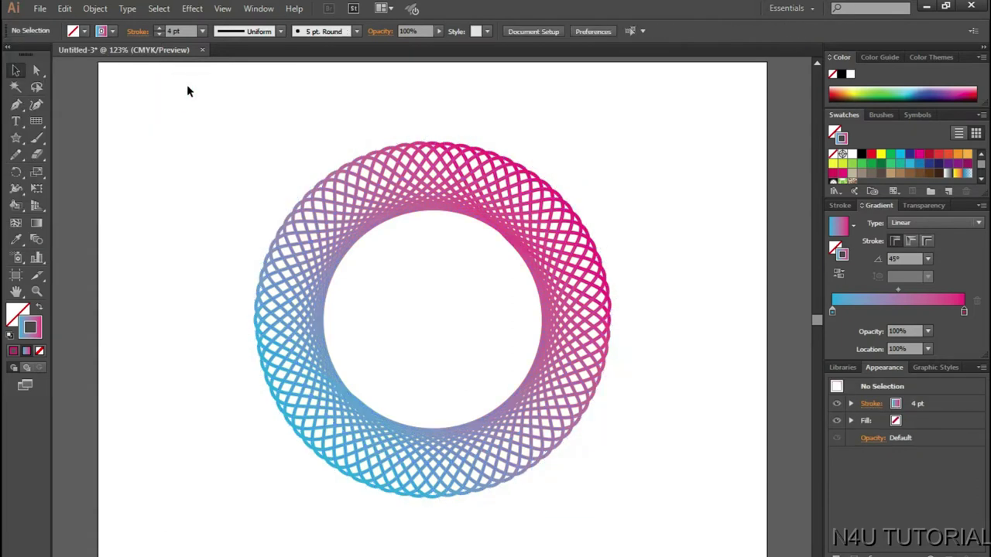
key("ctrl+a")
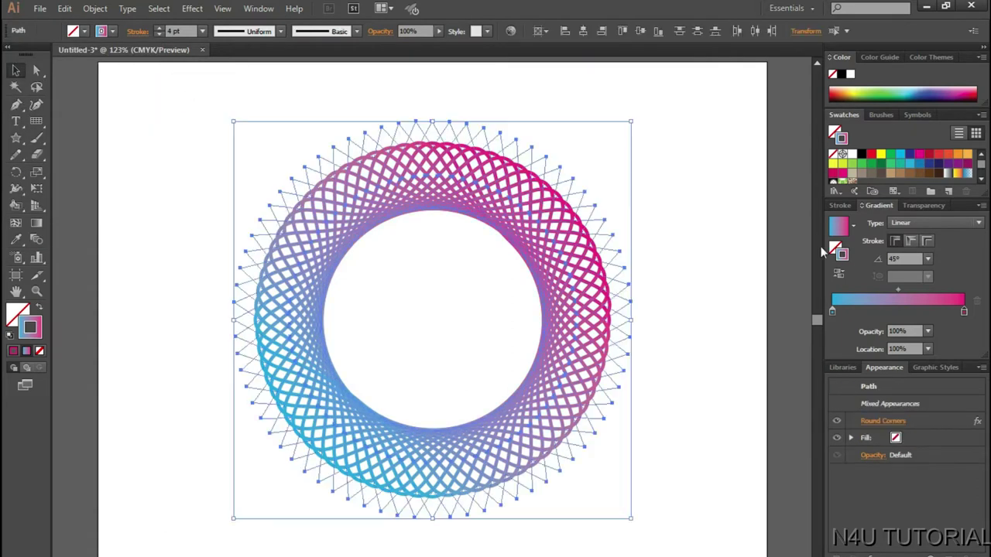
left_click(844, 206)
left_click(875, 225)
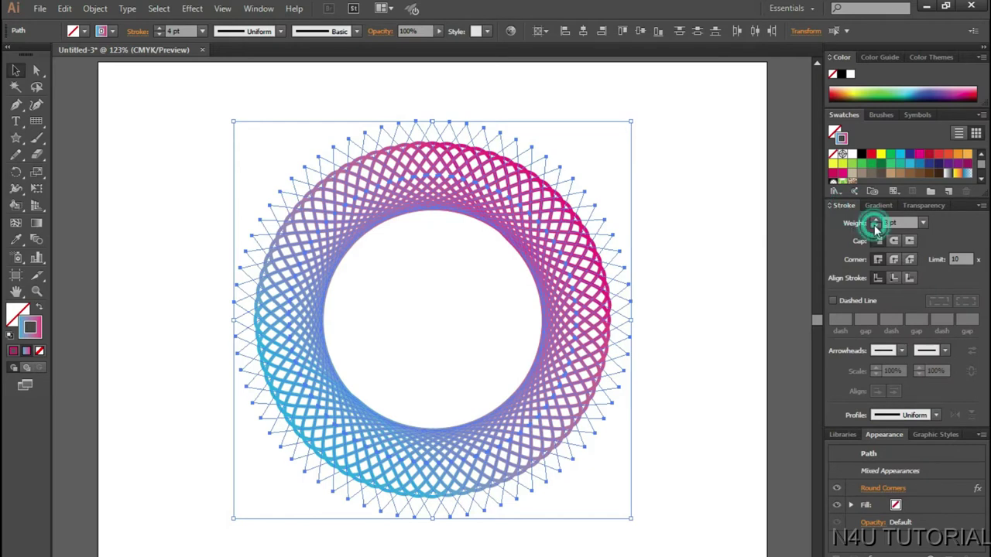
left_click(728, 215)
- Set all ring outlines to the Multiply blend mode and zoom in to check the overlaps
key("ctrl+a")
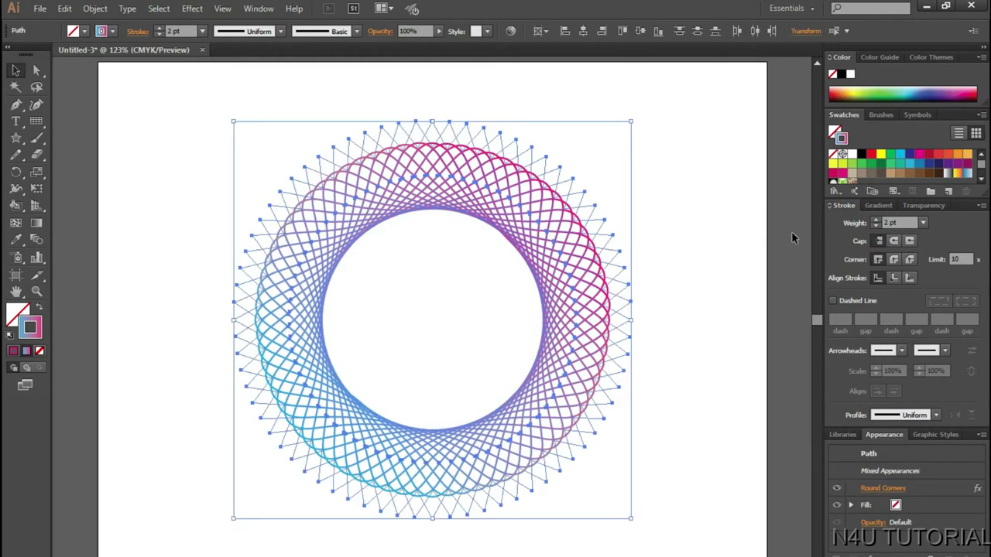
left_click(922, 206)
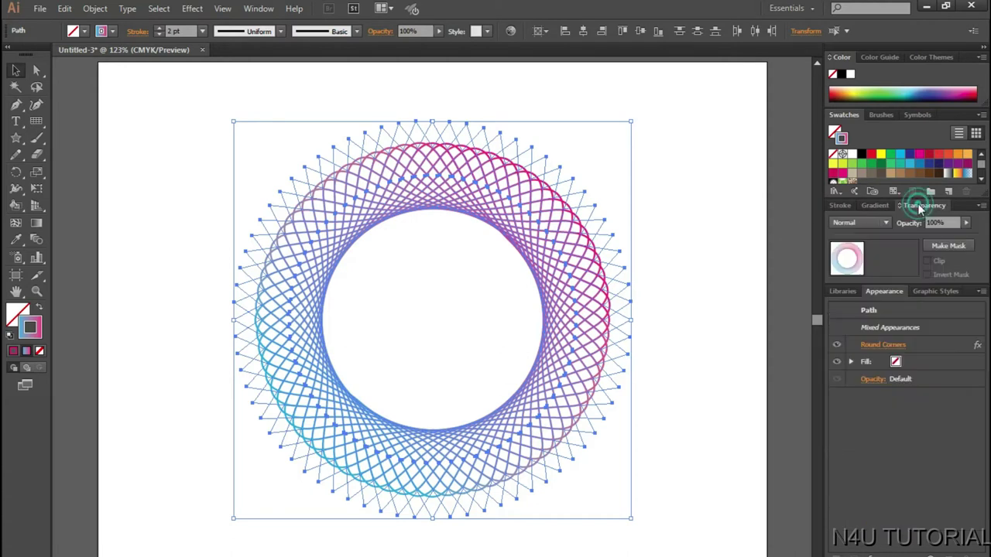
left_click(887, 223)
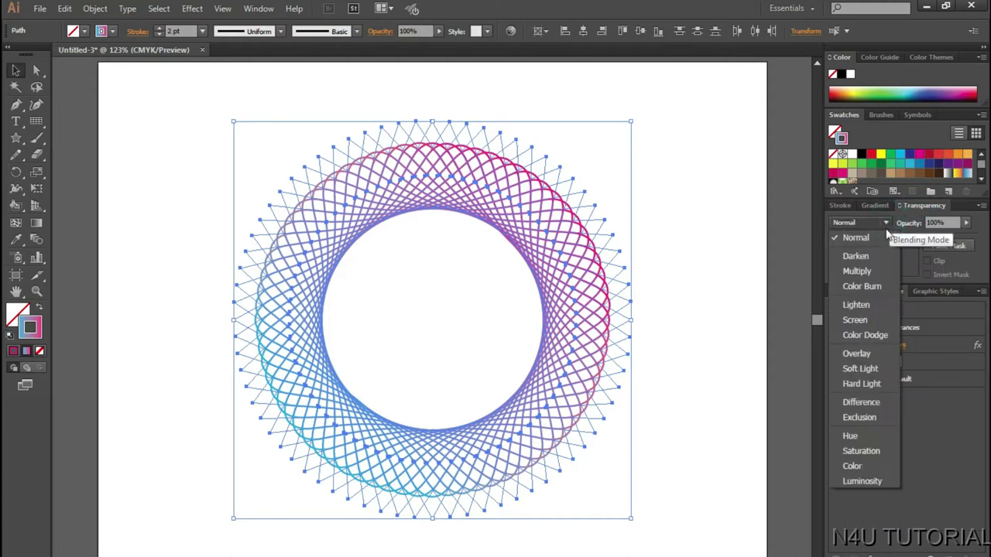
left_click(872, 271)
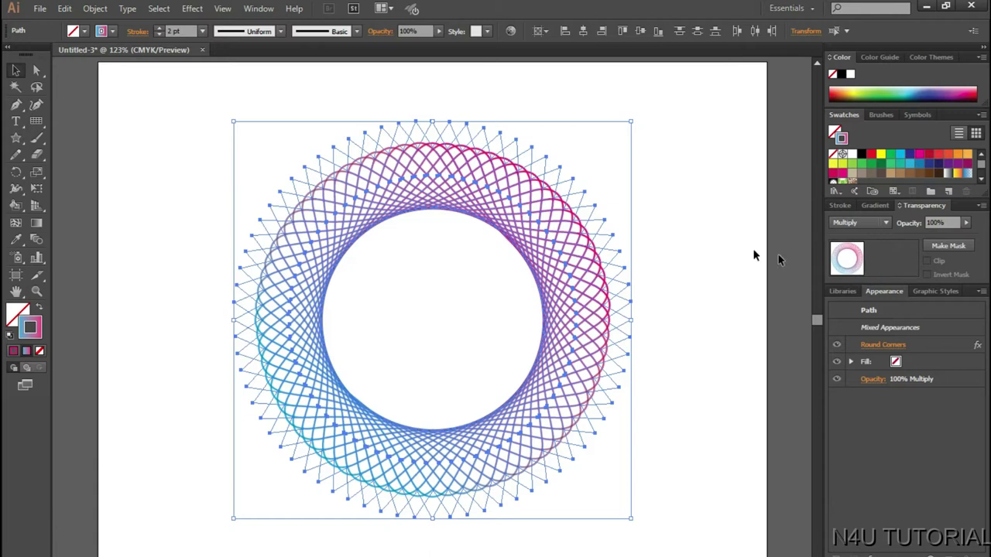
left_click(710, 243)
left_click_drag(335, 216, 487, 261)
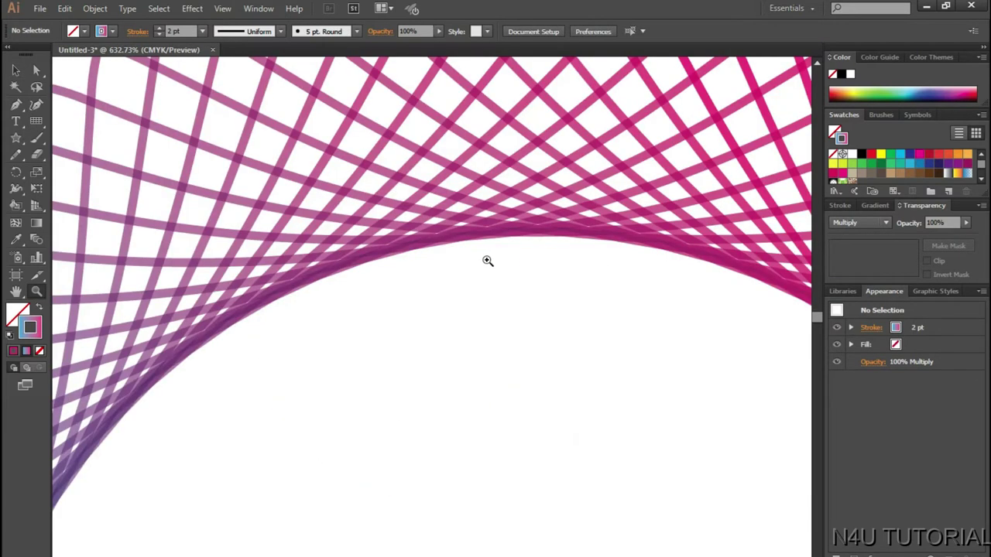
key("ctrl+a")
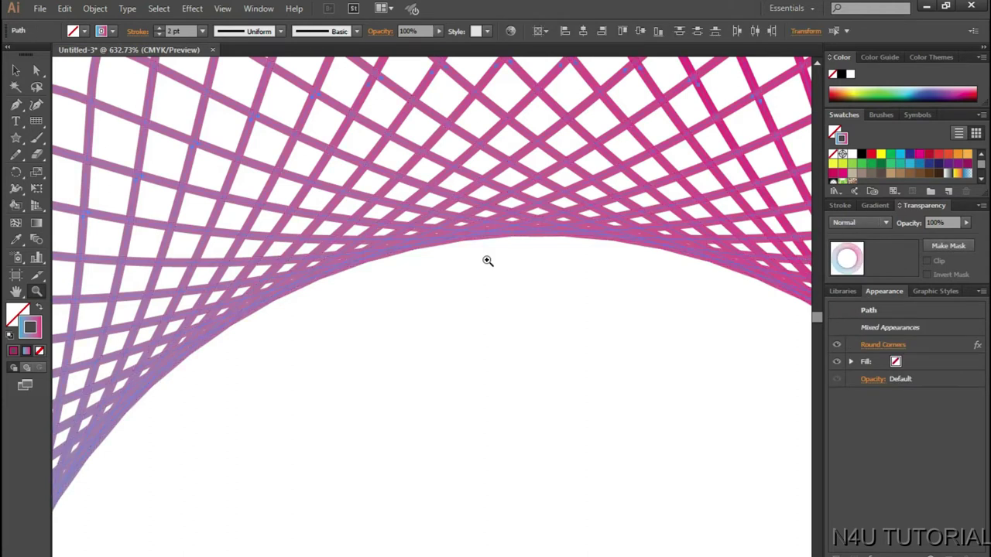
left_click(885, 222)
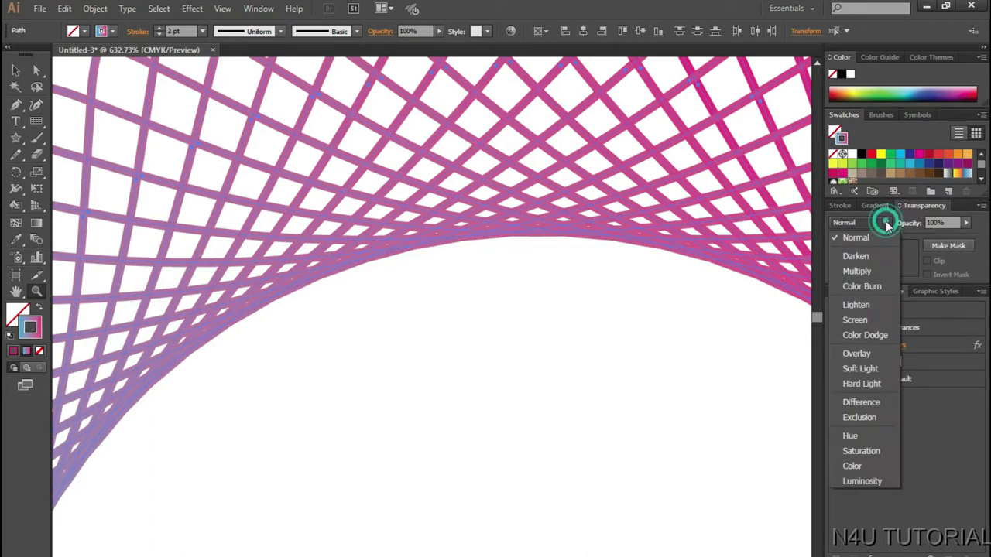
left_click(868, 271)
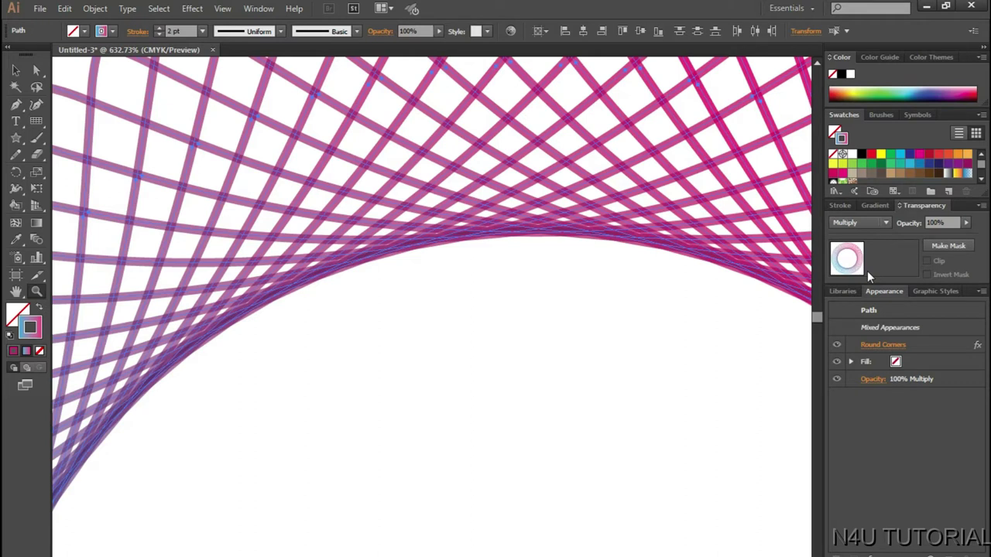
key("v")
left_click(627, 288)
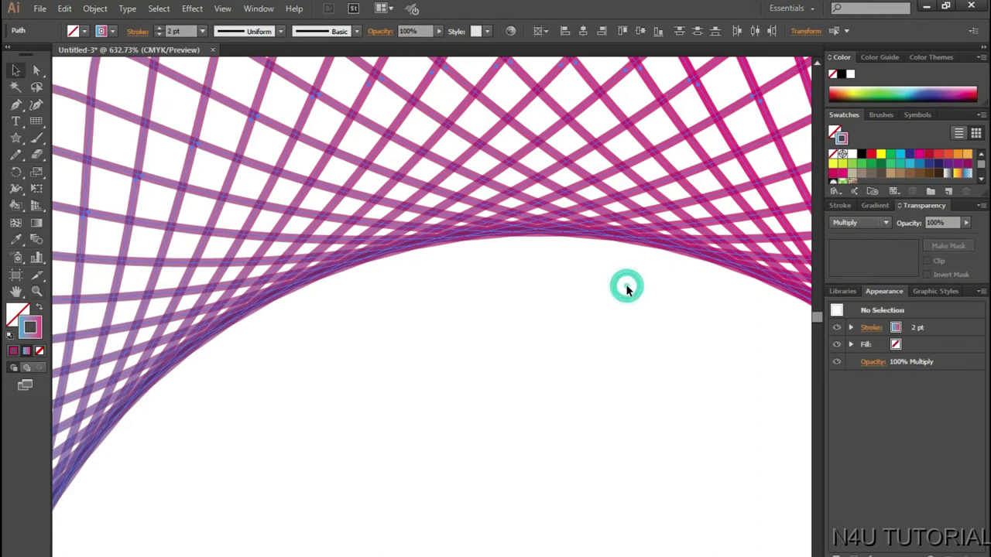
left_click_drag(688, 303, 324, 255)
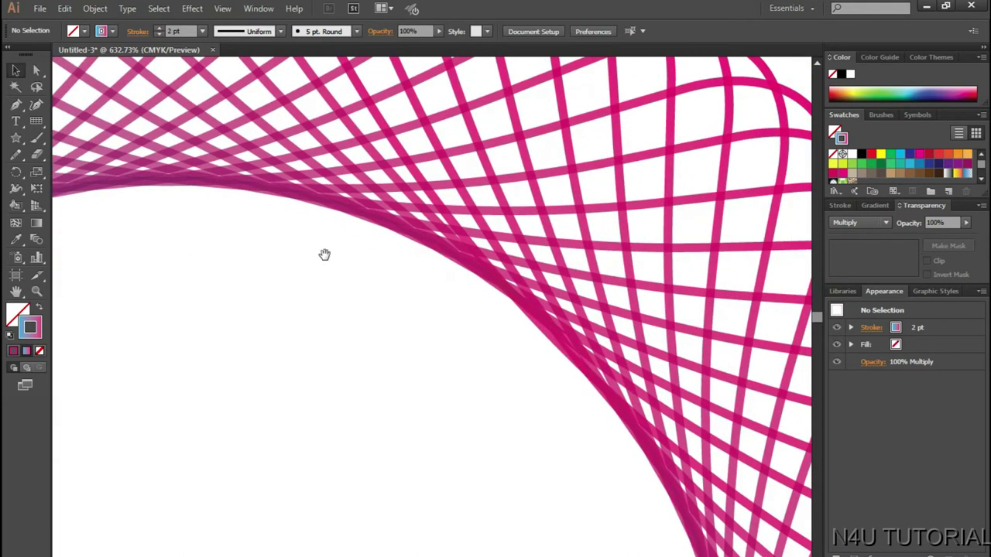
key("z")
left_click(403, 255)
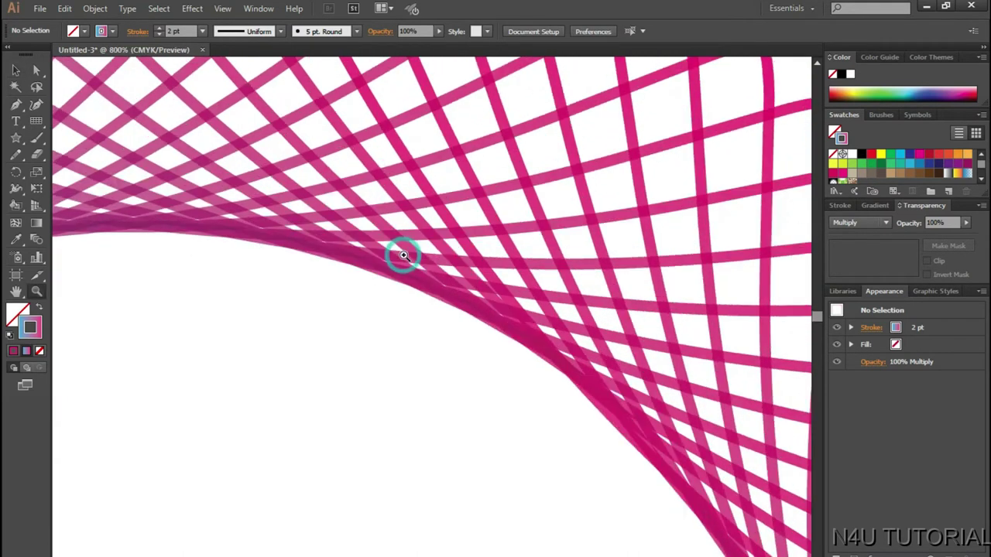
left_click(403, 254)
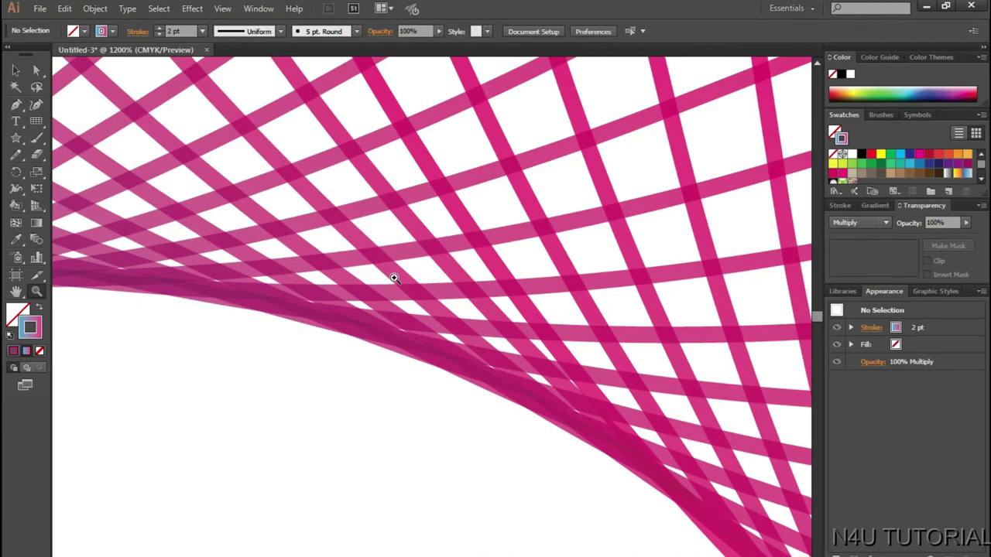
key("ctrl+0")
left_click_drag(332, 350, 371, 426)
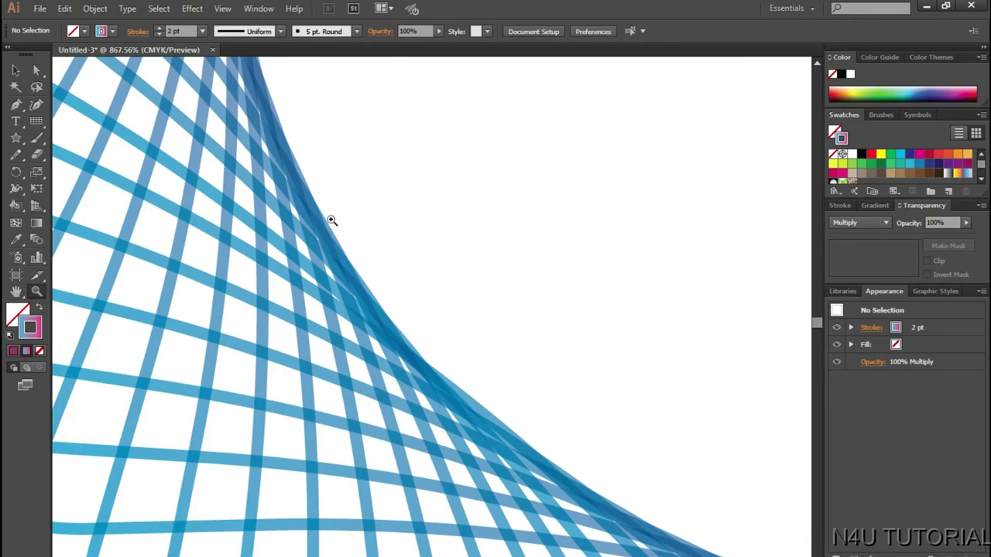
left_click_drag(359, 195, 480, 465)
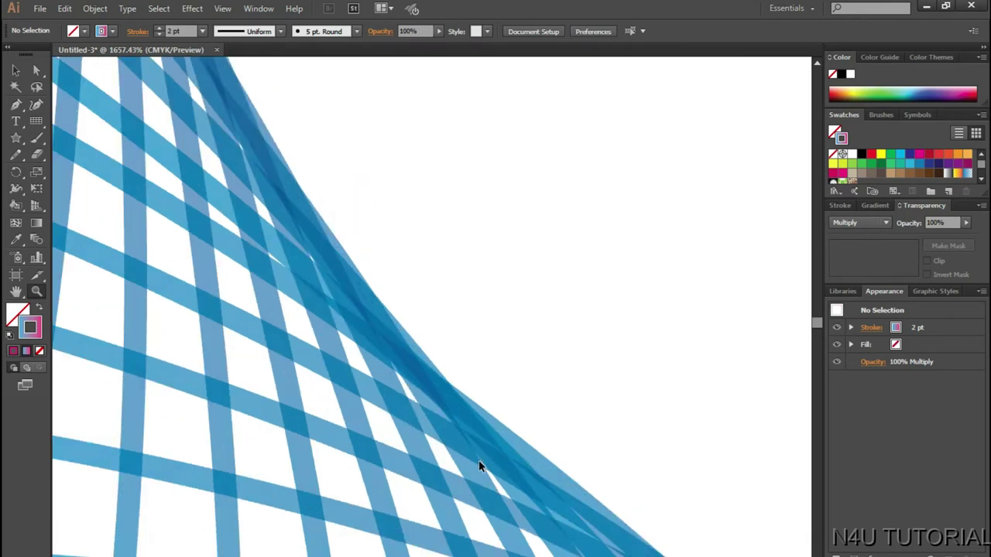
key("ctrl+0")
key("v")
left_click(471, 453)
left_click(207, 254)
key("z")
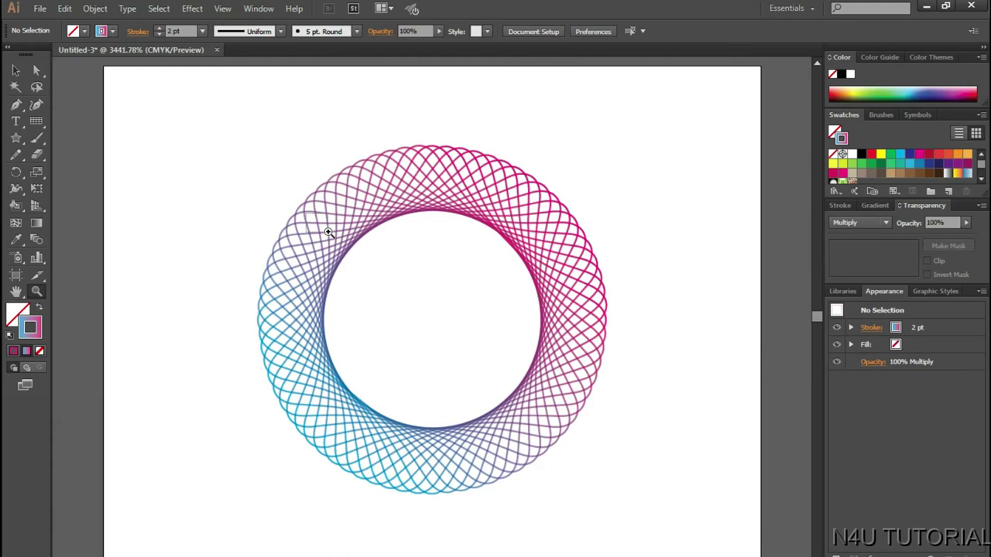
left_click(329, 232)
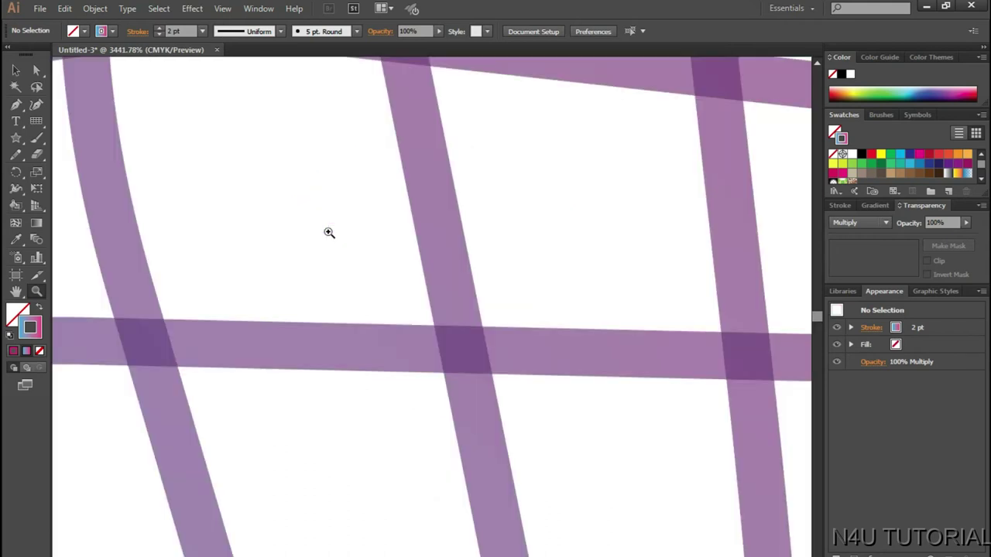
key("v")
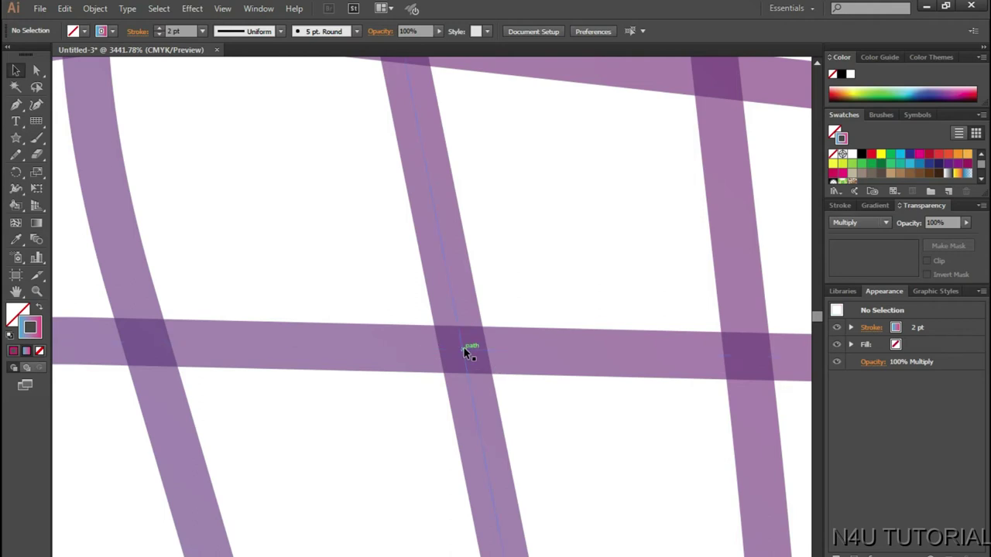
key("ctrl+0")
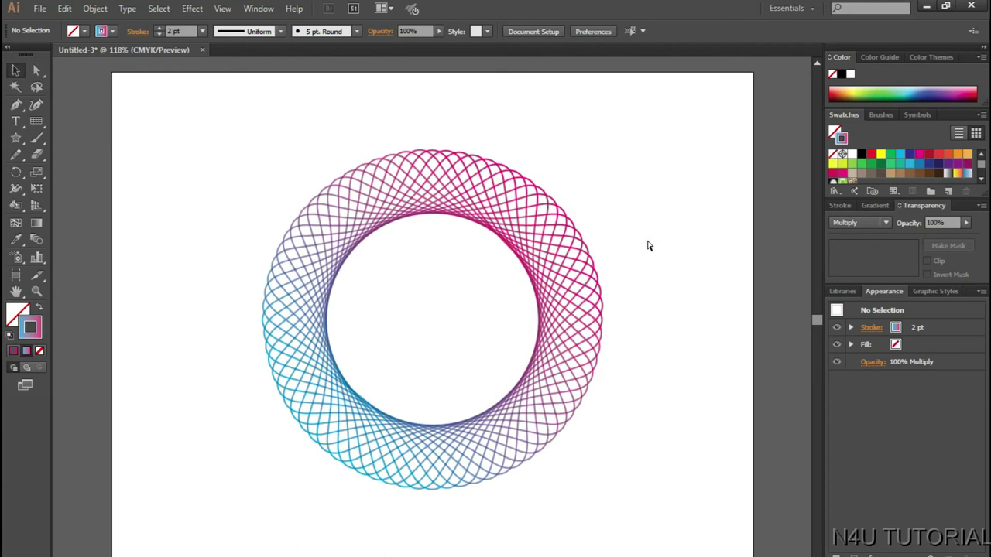
- Group all the ring's star outlines into one object and shrink the group around its centre
left_click(563, 255)
right_click(559, 253)
left_click(620, 320)
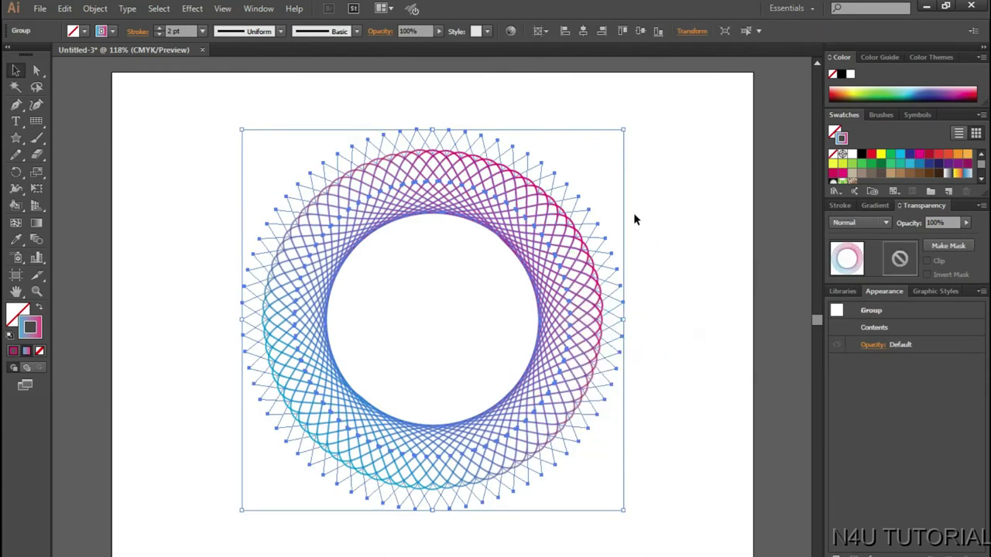
left_click_drag(623, 130, 571, 261)
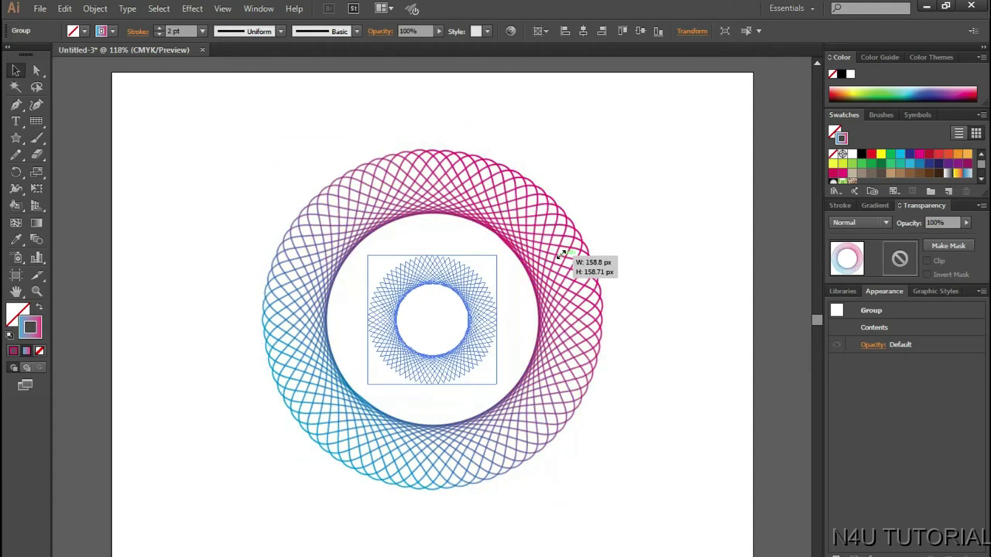
left_click(631, 242)
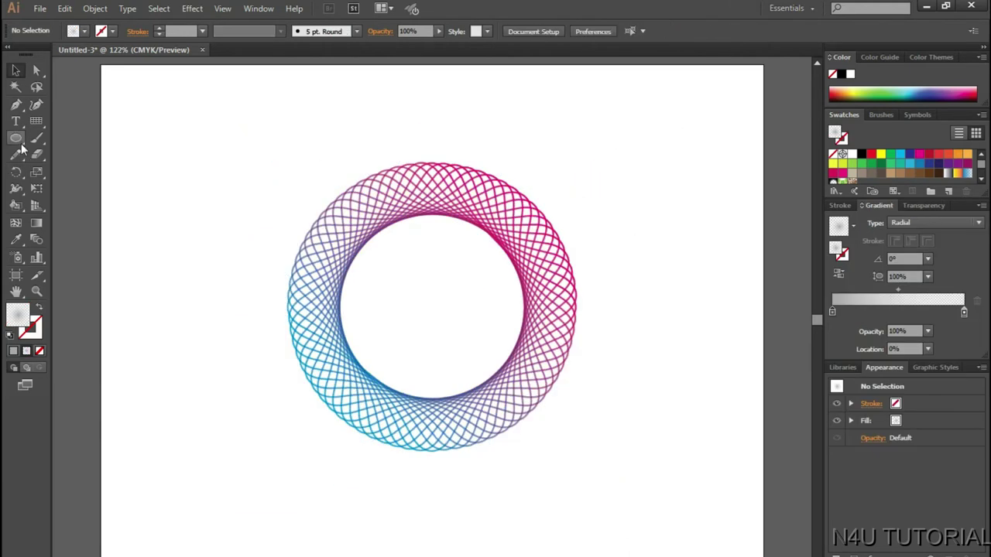
- Draw a circle left of the ring and make its first radial gradient stop dark grey
key("l")
left_click_drag(163, 221, 229, 302)
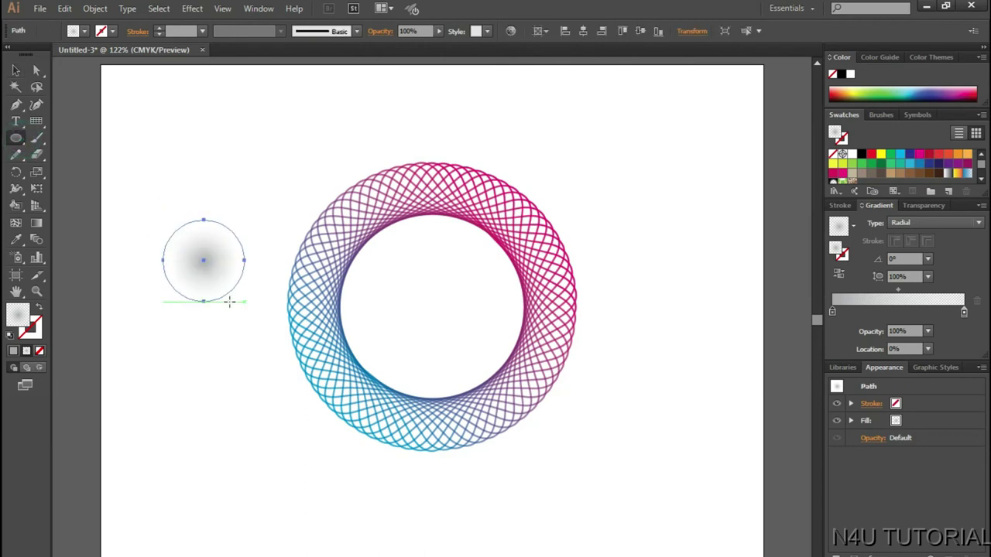
left_click(17, 70)
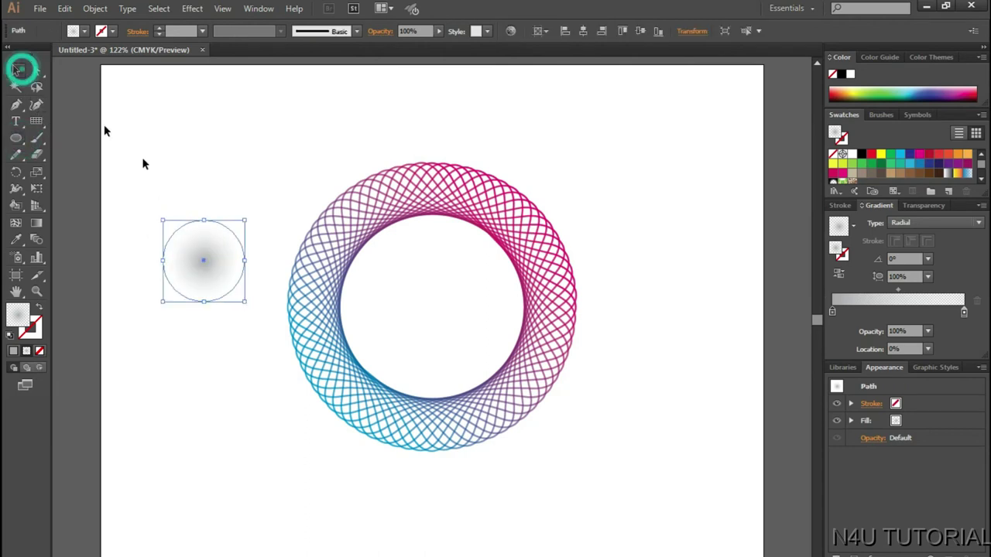
double_click(832, 311)
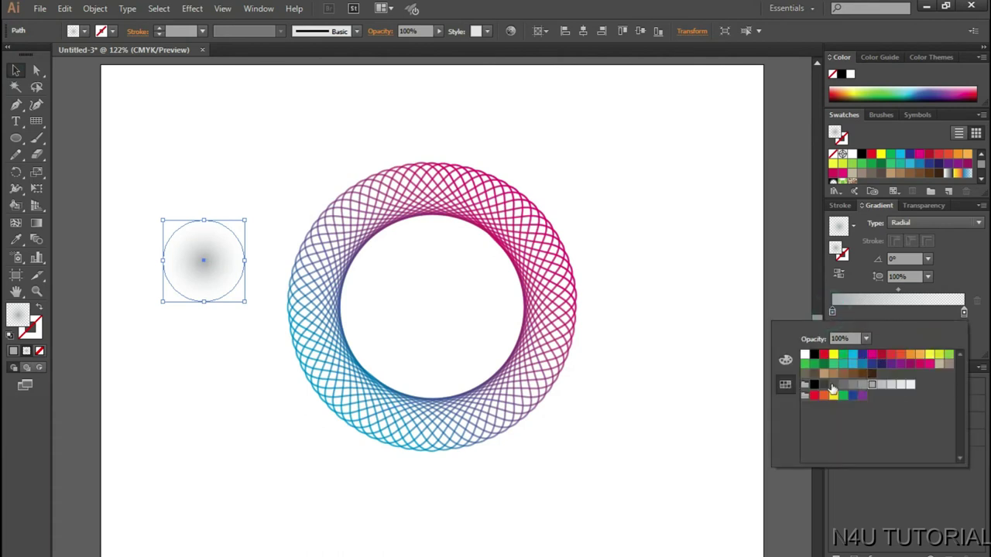
left_click(832, 385)
left_click(673, 287)
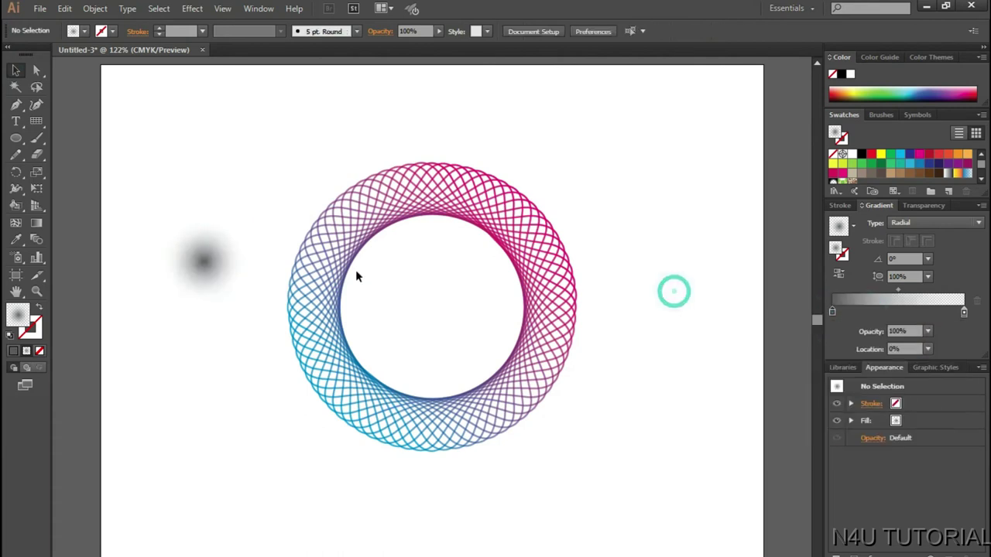
- Centre the gradient circle beneath the ring and squash it into a thin flat ellipse
left_click_drag(201, 260, 443, 479)
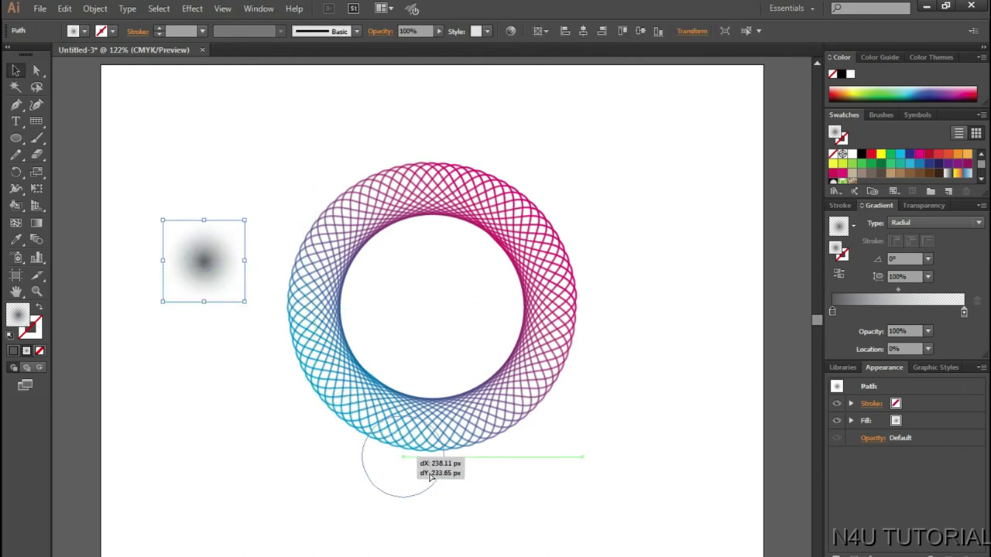
left_click_drag(442, 479, 435, 477)
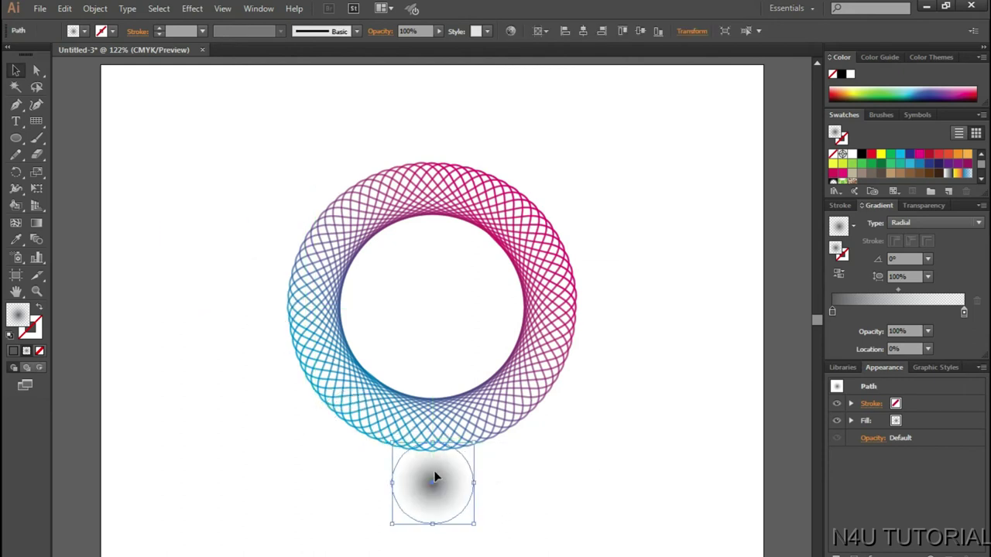
left_click_drag(434, 443, 434, 472)
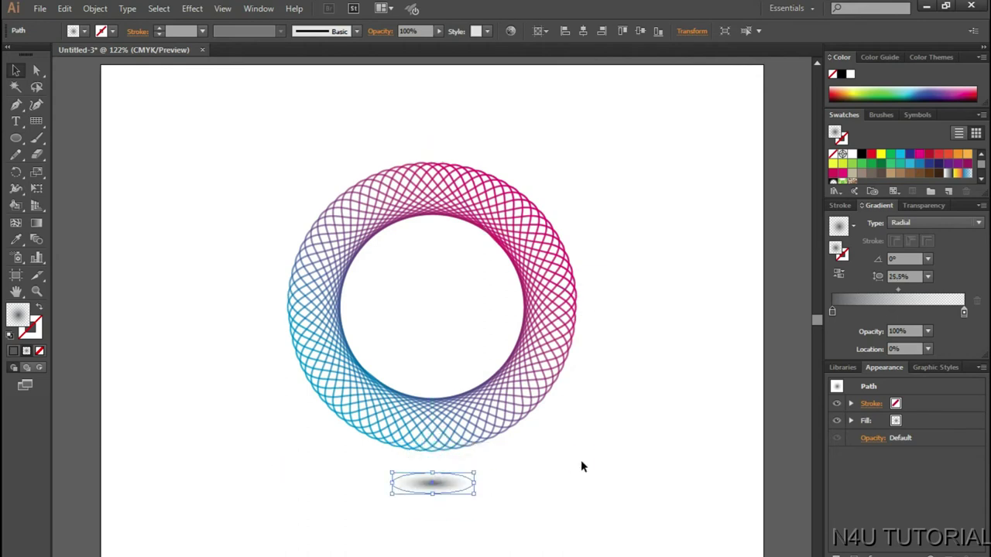
left_click(577, 460)
left_click(450, 488)
left_click_drag(434, 478, 433, 482)
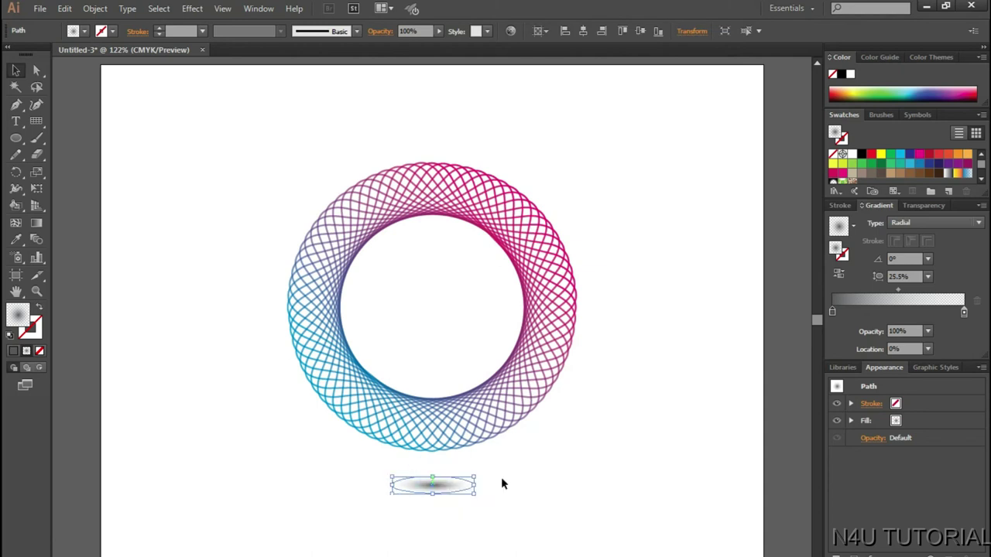
left_click(608, 474)
left_click(447, 485)
- Apply a Gaussian Blur effect with a 9-pixel radius to the flat ellipse
left_click(189, 9)
mouse_move(232, 237)
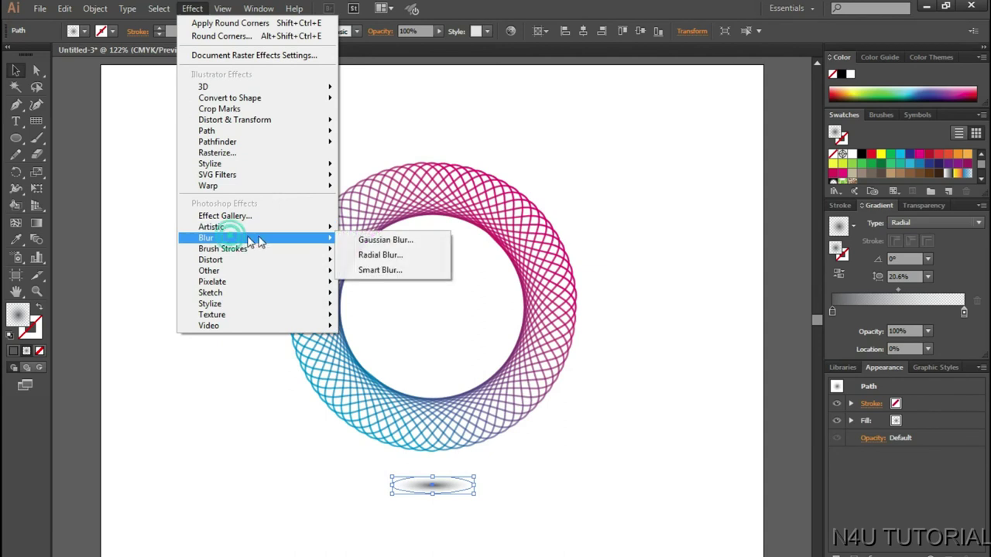
left_click(380, 241)
left_click(427, 312)
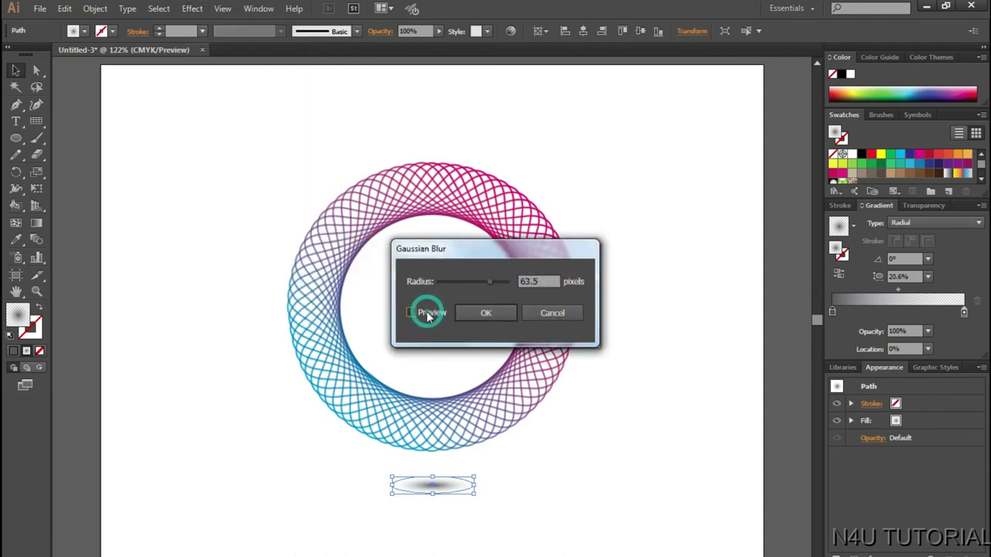
left_click(453, 282)
left_click_drag(453, 282, 470, 283)
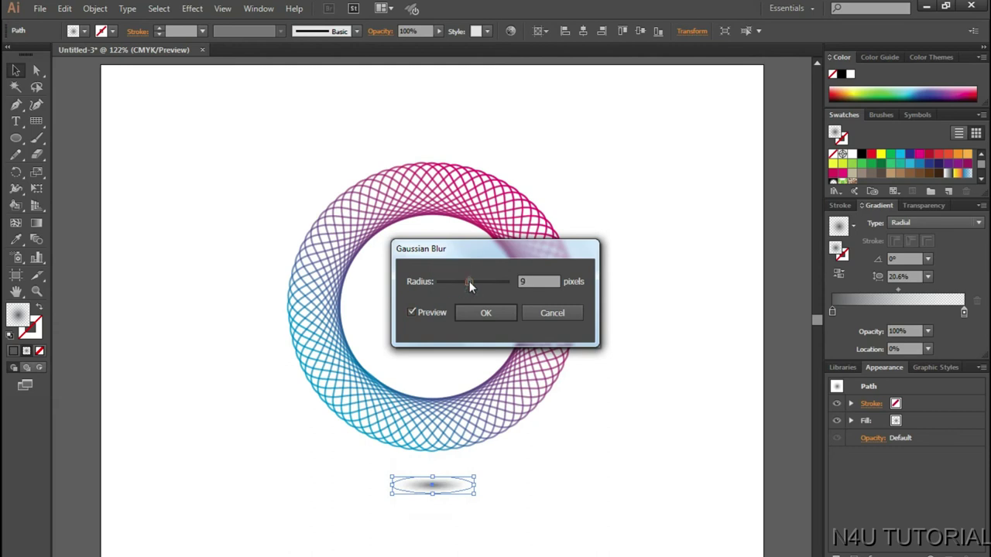
left_click(485, 312)
left_click(647, 298)
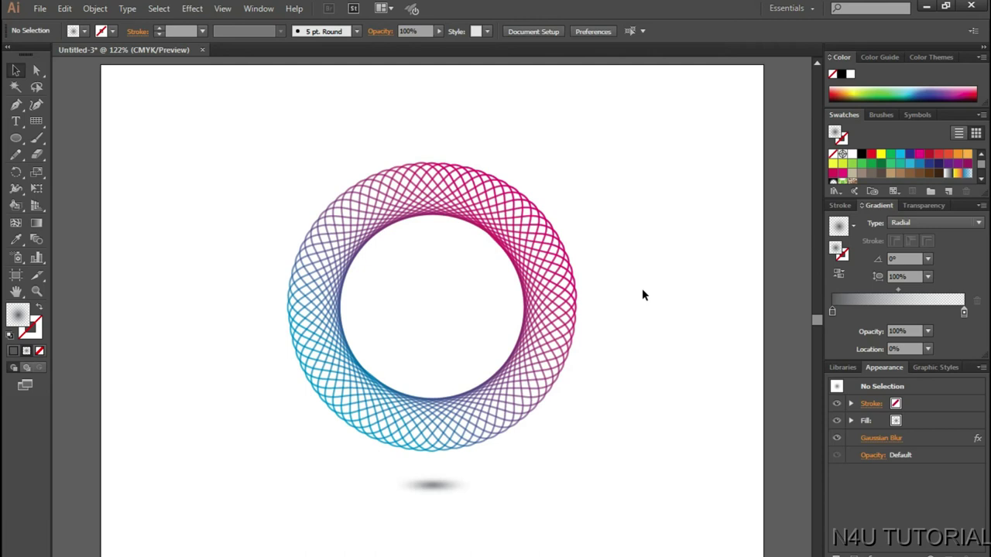
- Lower the blurred shadow ellipse's opacity to 54% in the Transparency panel
left_click(437, 484)
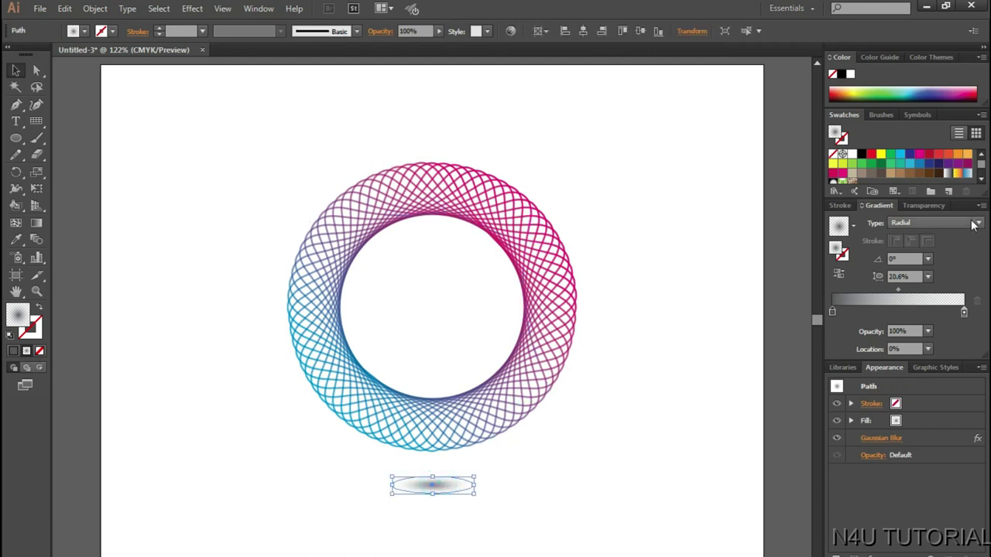
left_click(933, 205)
left_click(966, 223)
left_click_drag(963, 237, 940, 236)
left_click(655, 280)
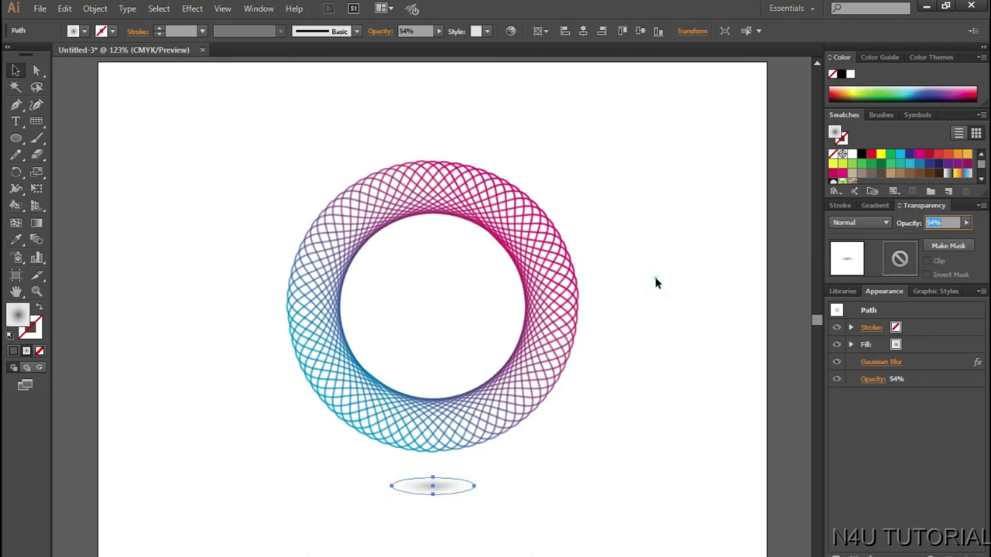
left_click(655, 283)
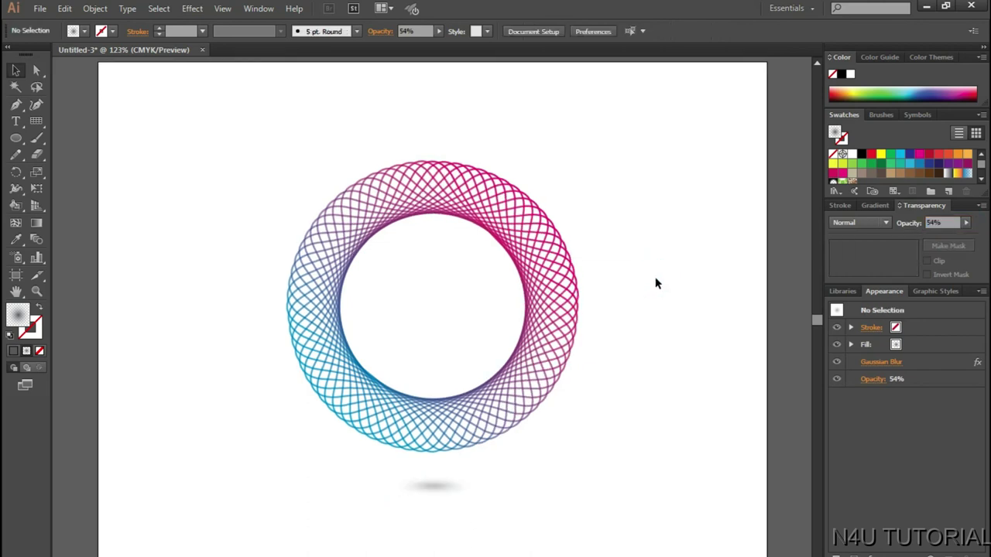
- Collapse the right panel dock to icons to widen the canvas
left_click(985, 48)
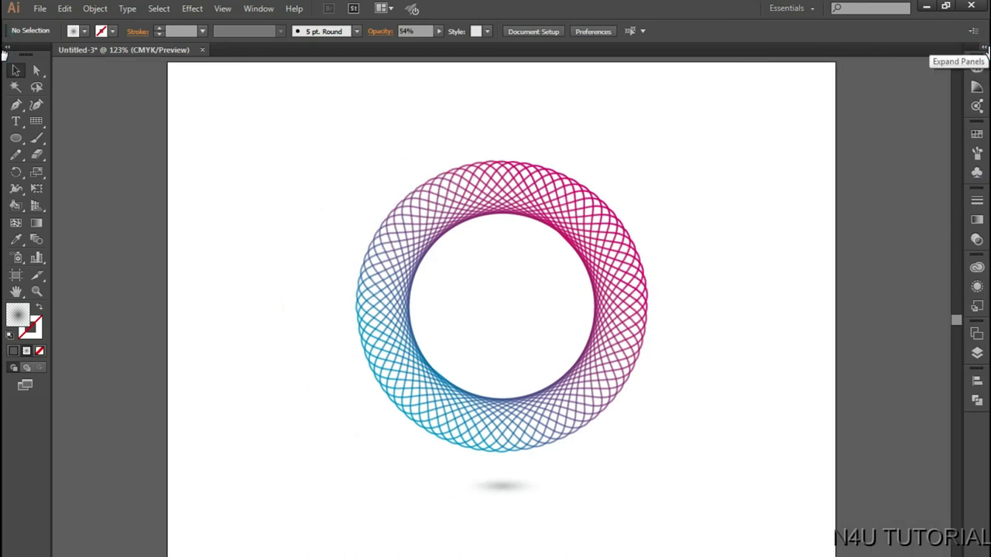